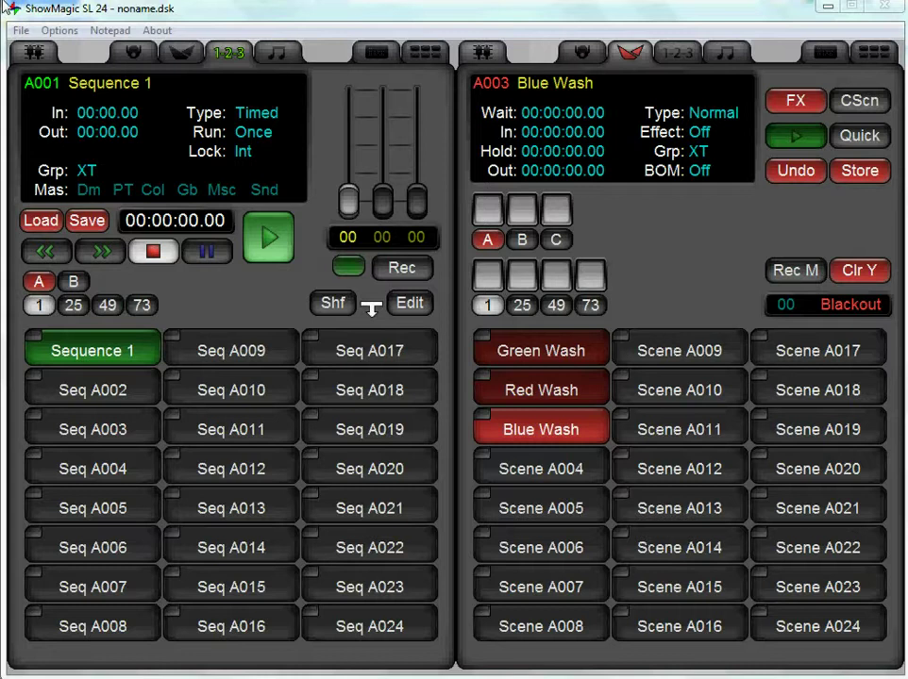
# Re-record the step times of Sequence 1 live during playback, adding five null steps between about 00:00:03.18 and 00:00:07.09.
pyautogui.click(418, 303)
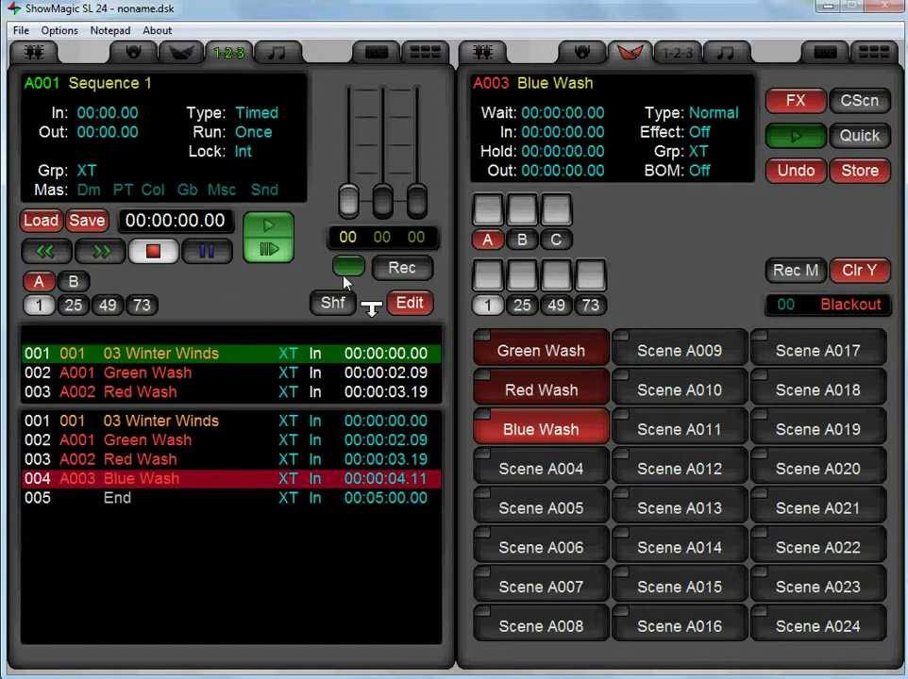
pyautogui.click(408, 269)
pyautogui.click(272, 231)
pyautogui.click(272, 231)
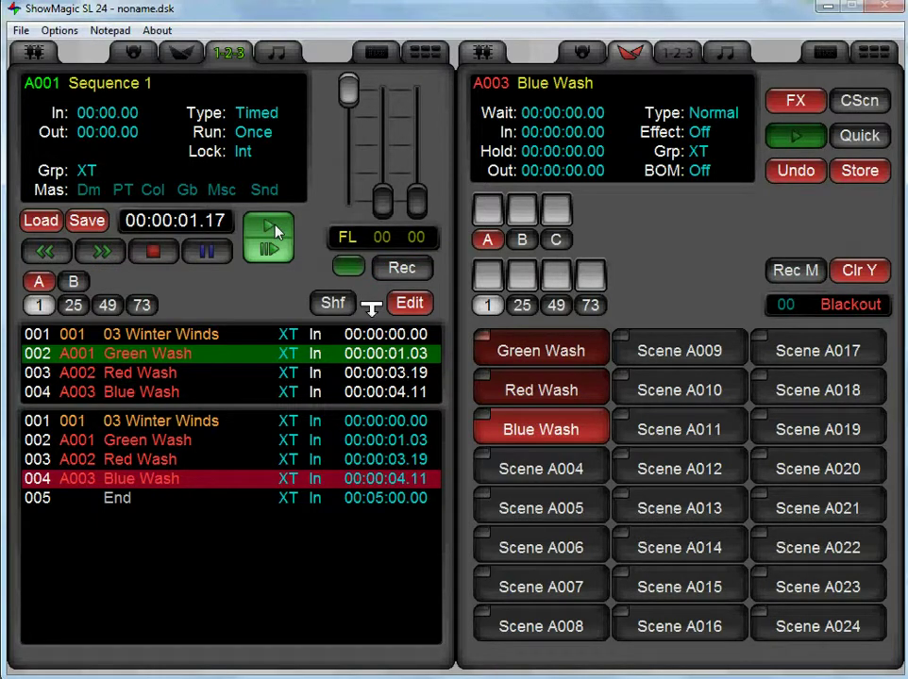
pyautogui.click(271, 231)
pyautogui.click(272, 231)
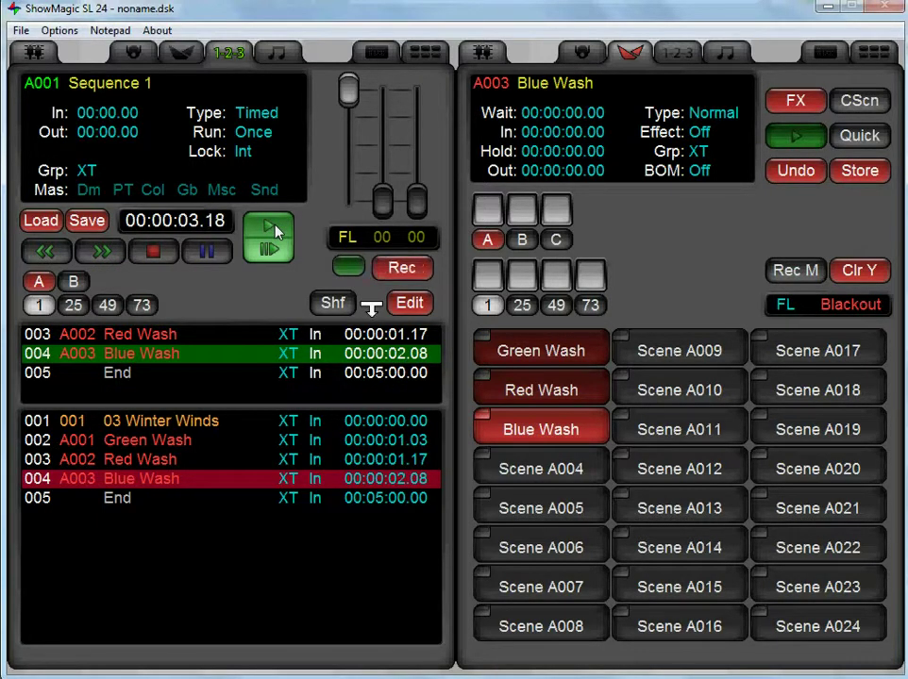
pyautogui.click(272, 231)
pyautogui.click(272, 231)
pyautogui.click(272, 231)
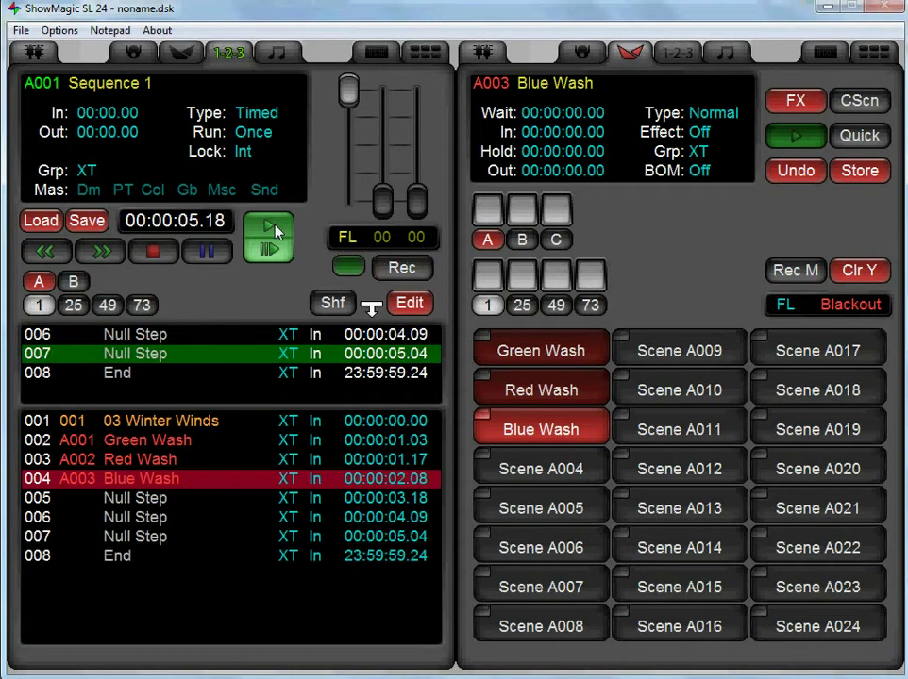
pyautogui.click(272, 231)
pyautogui.click(271, 231)
pyautogui.click(153, 251)
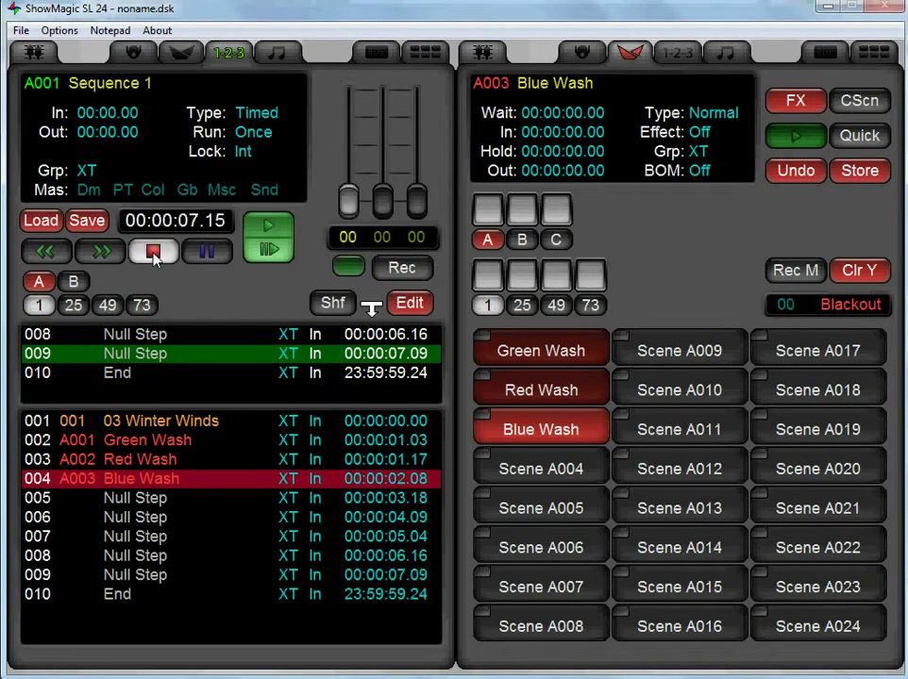
# Browse up and down through the recorded steps of Sequence 1 to examine the scene and null steps.
pyautogui.click(311, 555)
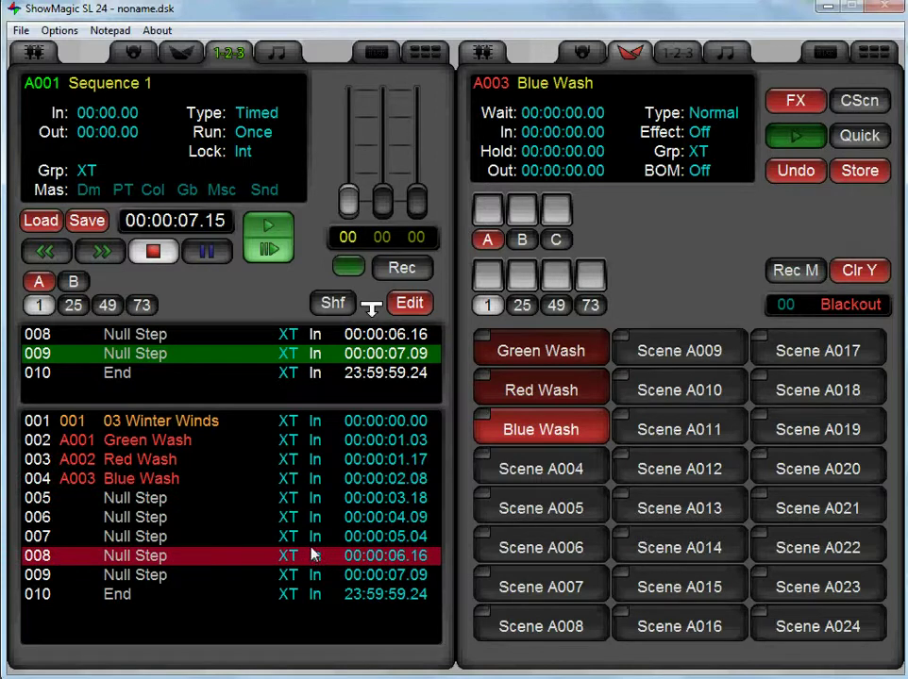
pyautogui.press('Down')
pyautogui.press('Down')
pyautogui.press('Up')
pyautogui.press('Up')
pyautogui.press('Up')
pyautogui.press('Up')
pyautogui.press('Up')
pyautogui.press('Up')
pyautogui.press('Down')
pyautogui.press('Down')
pyautogui.press('Down')
pyautogui.press('Down')
pyautogui.press('Down')
pyautogui.press('Down')
pyautogui.press('Up')
pyautogui.press('Up')
pyautogui.press('Up')
pyautogui.press('Up')
pyautogui.press('Up')
pyautogui.press('Up')
pyautogui.press('Up')
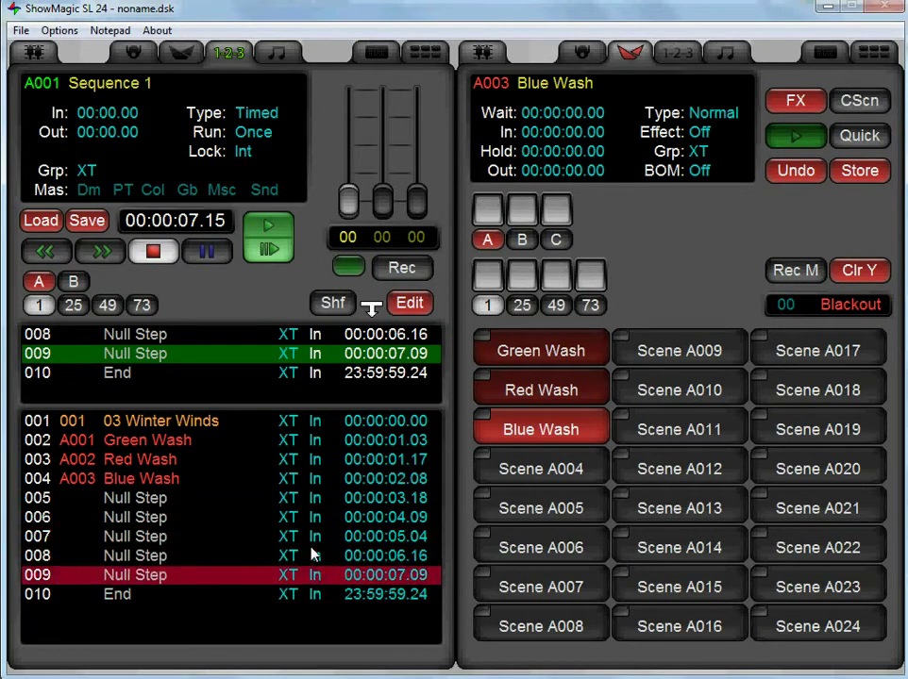
pyautogui.press('Down')
pyautogui.press('Down')
pyautogui.press('Down')
pyautogui.press('Down')
pyautogui.press('Up')
pyautogui.press('Up')
pyautogui.press('Up')
pyautogui.press('Up')
pyautogui.press('Up')
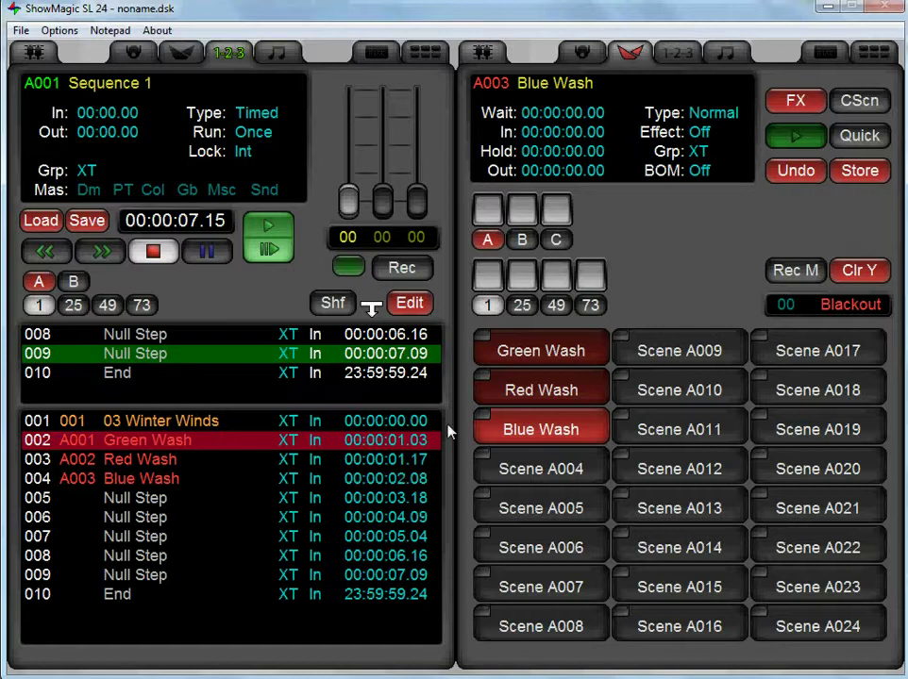
# Fill null steps 005 to 008 of Sequence 1 alternately with the Red Wash and Blue Wash scenes.
pyautogui.moveTo(544, 377); pyautogui.dragTo(163, 491)
pyautogui.moveTo(541, 429); pyautogui.dragTo(119, 520)
pyautogui.moveTo(547, 389); pyautogui.dragTo(146, 537)
pyautogui.moveTo(540, 429); pyautogui.dragTo(132, 553)
# Play Sequence 1 with the fixture levels shown to check the washes, stop it and leave step editing.
pyautogui.click(582, 52)
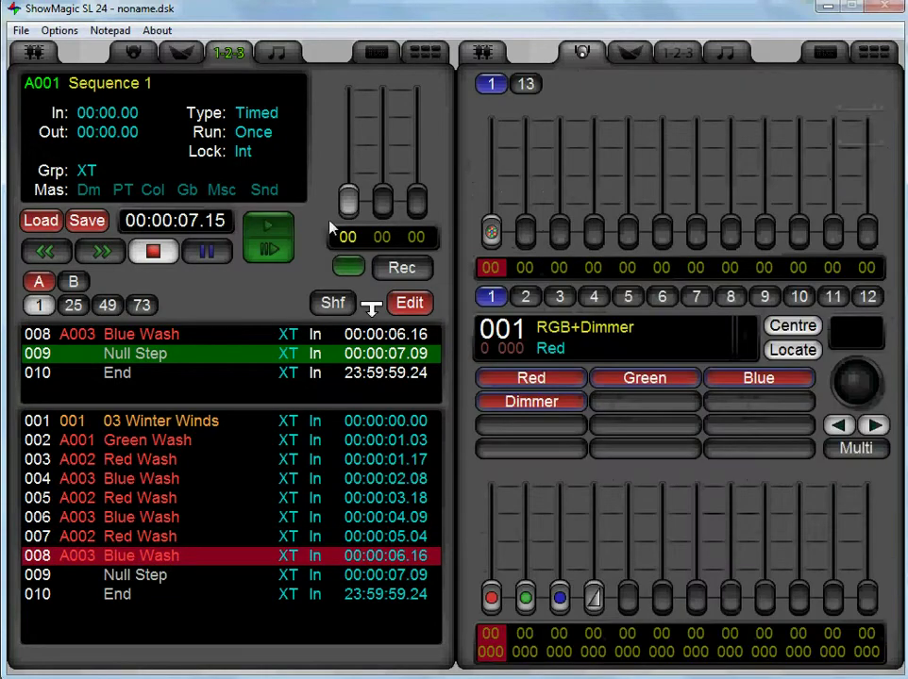
pyautogui.click(264, 247)
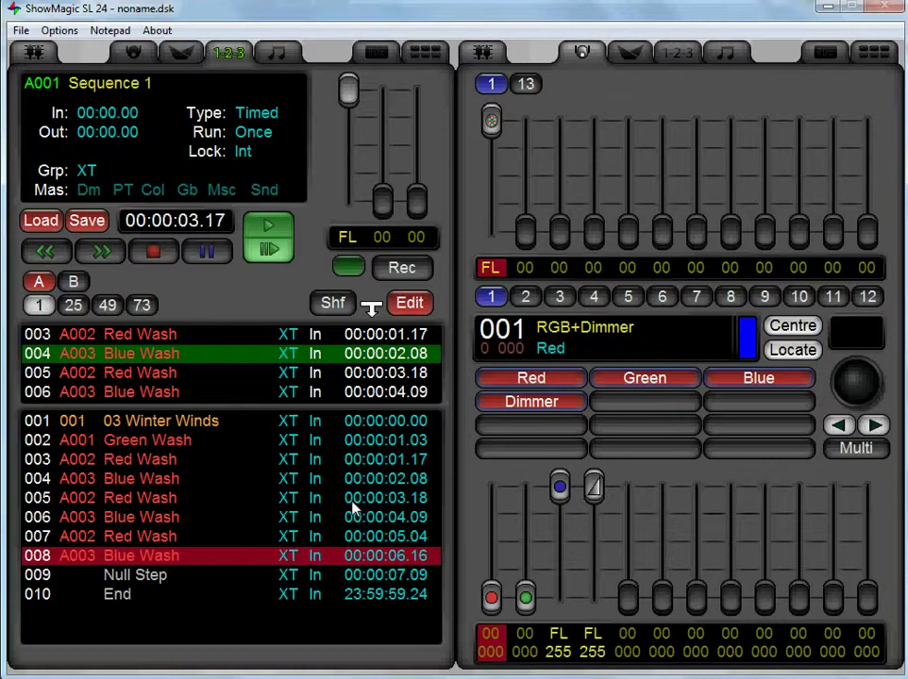
pyautogui.click(152, 255)
pyautogui.click(396, 301)
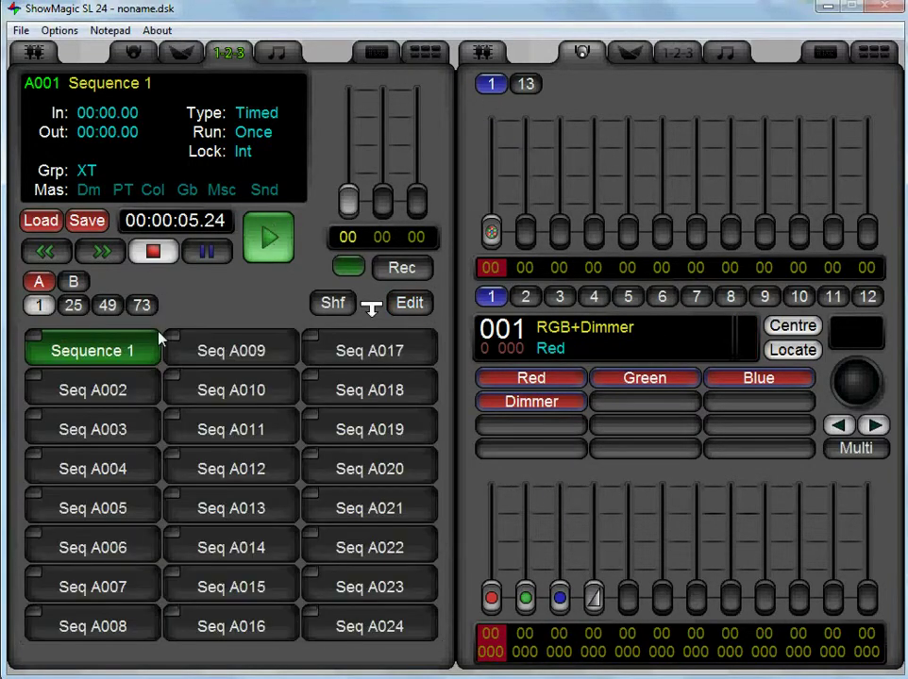
# Set the End step of Sequence 1 to 00:03:39.15, the length of the 03 Winter Winds sound.
pyautogui.click(409, 303)
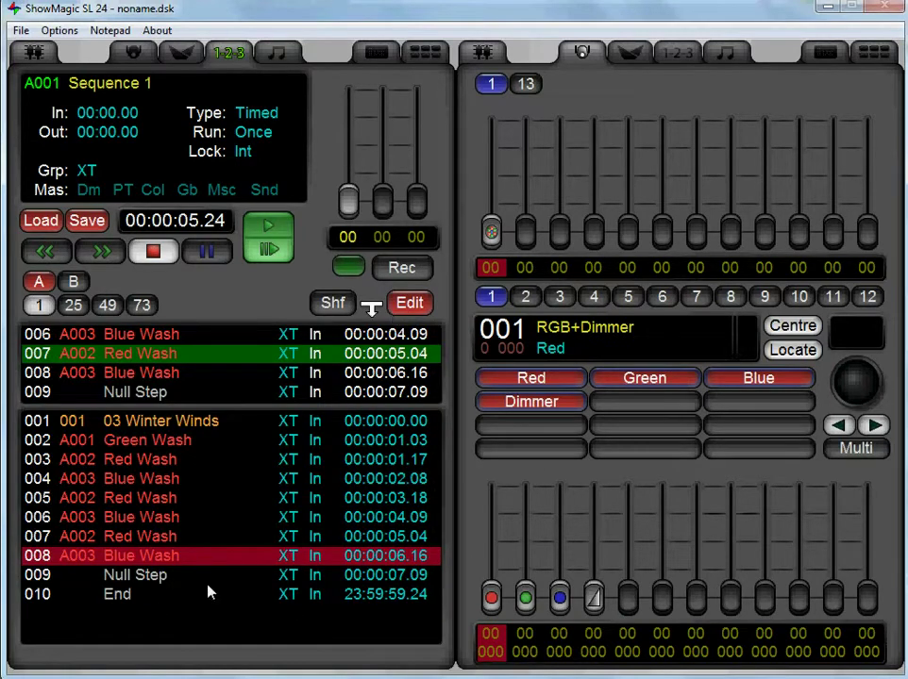
pyautogui.click(327, 602)
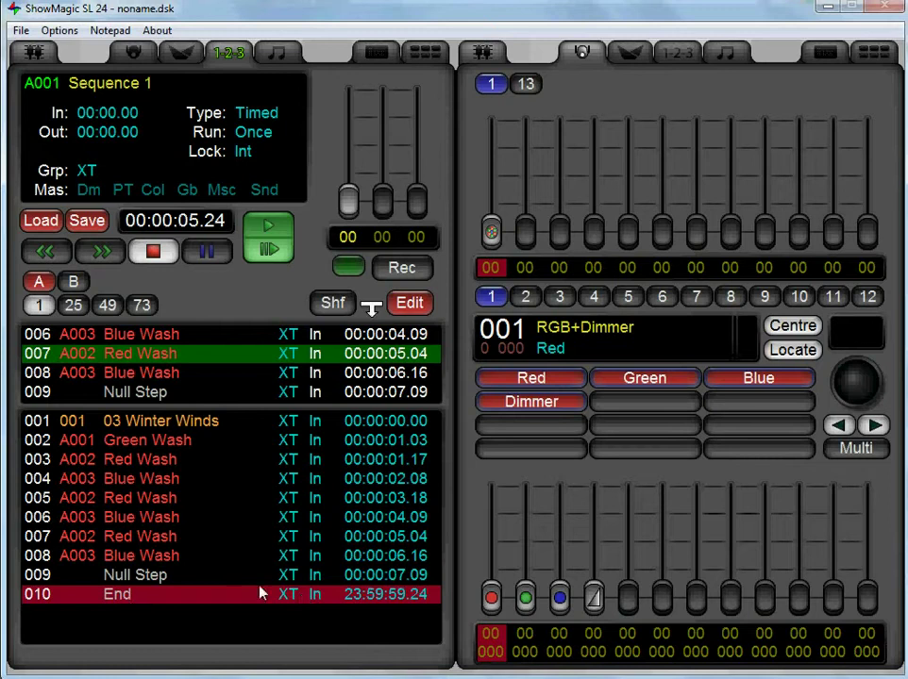
pyautogui.click(726, 54)
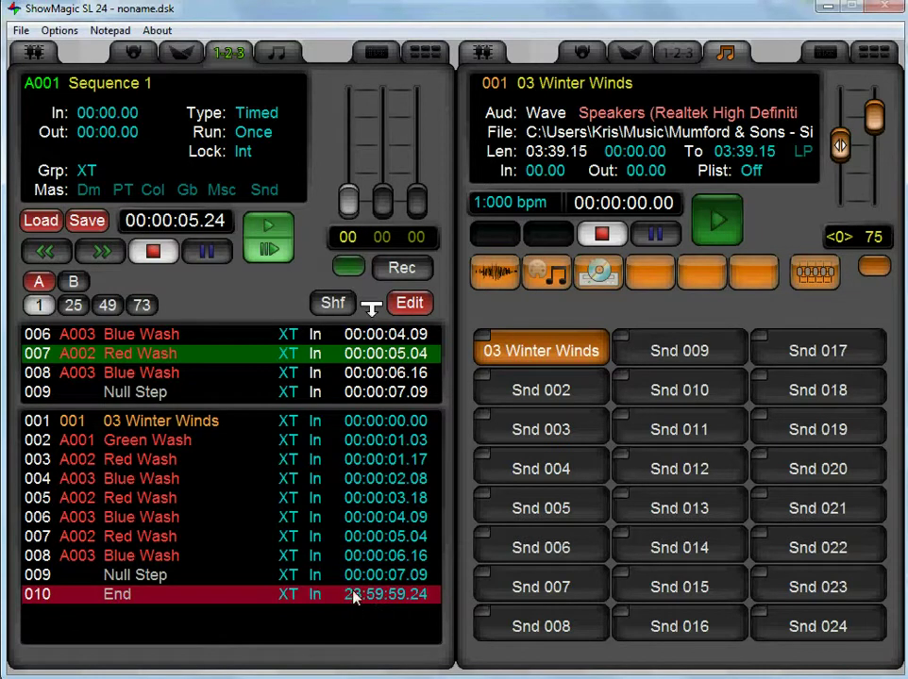
pyautogui.scroll(-3, 359, 596)
pyautogui.scroll(3, 359, 596)
pyautogui.scroll(10, 358, 596)
pyautogui.click(410, 302)
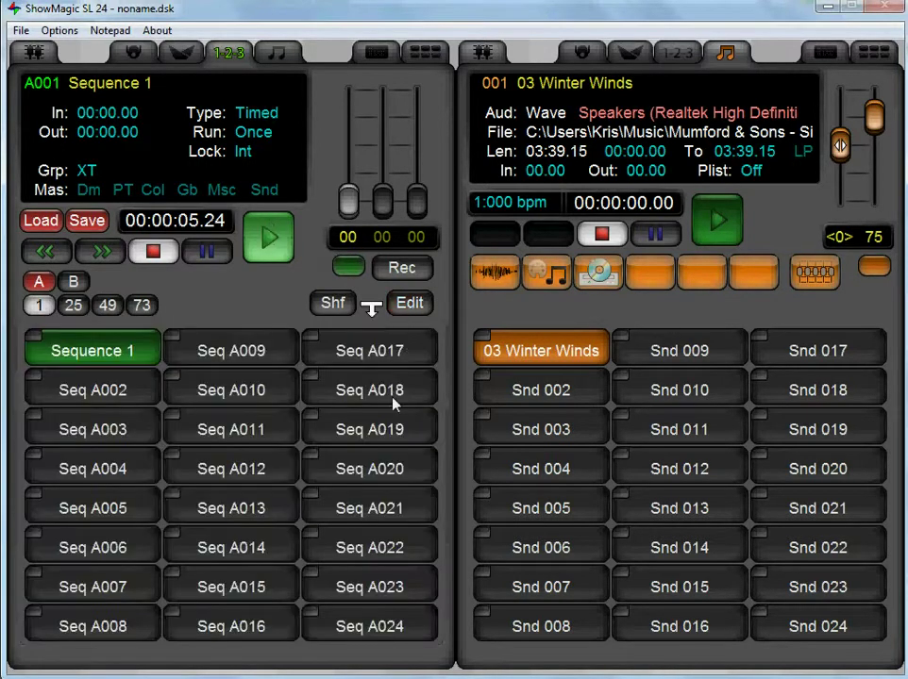
# Open the empty sequence Seq A017 for editing and set its type to Chase.
pyautogui.click(338, 351)
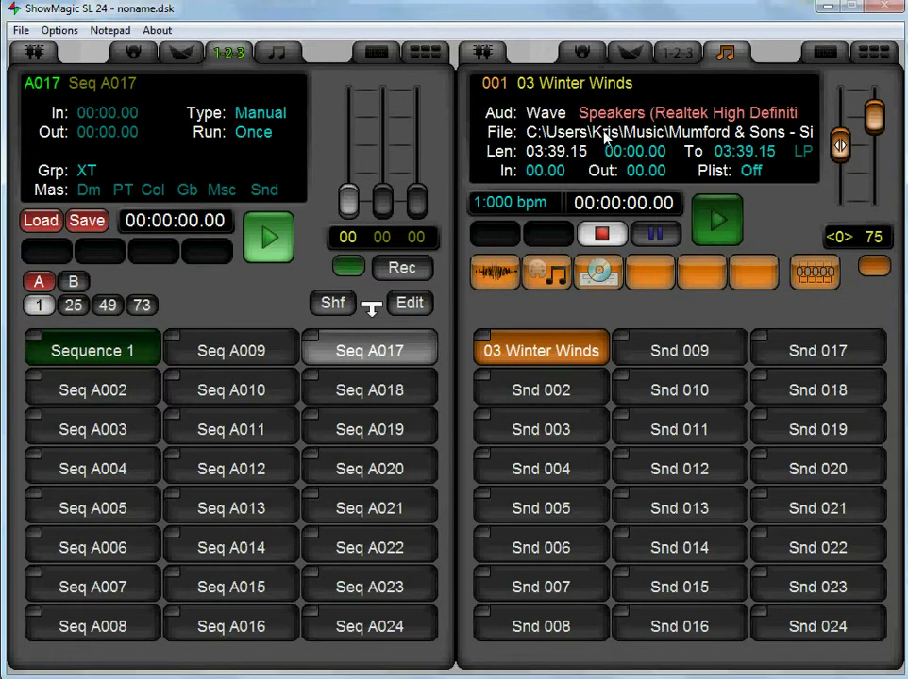
pyautogui.click(583, 55)
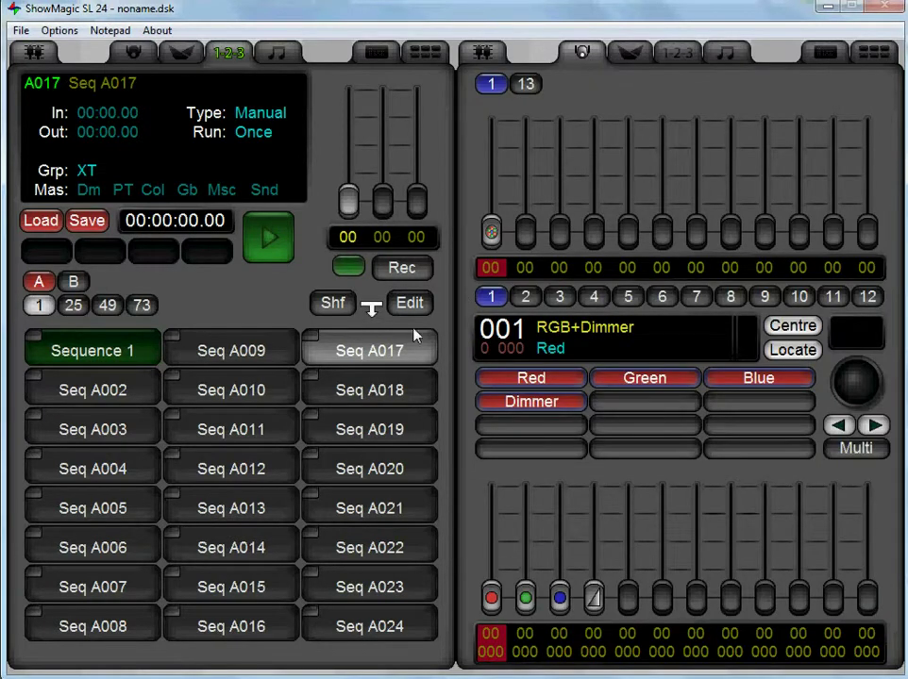
pyautogui.click(232, 350)
pyautogui.click(362, 356)
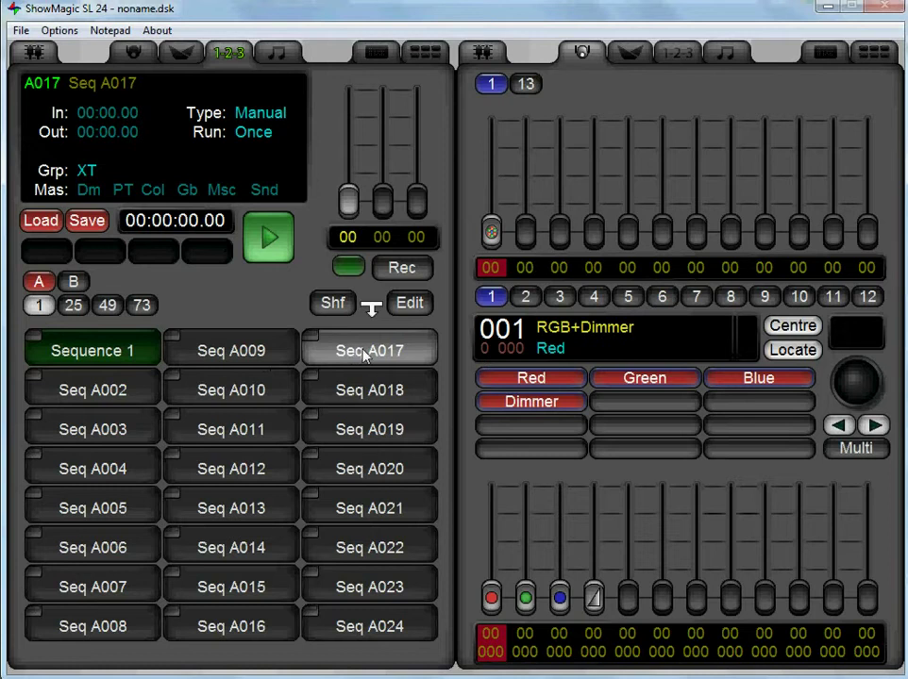
pyautogui.click(408, 305)
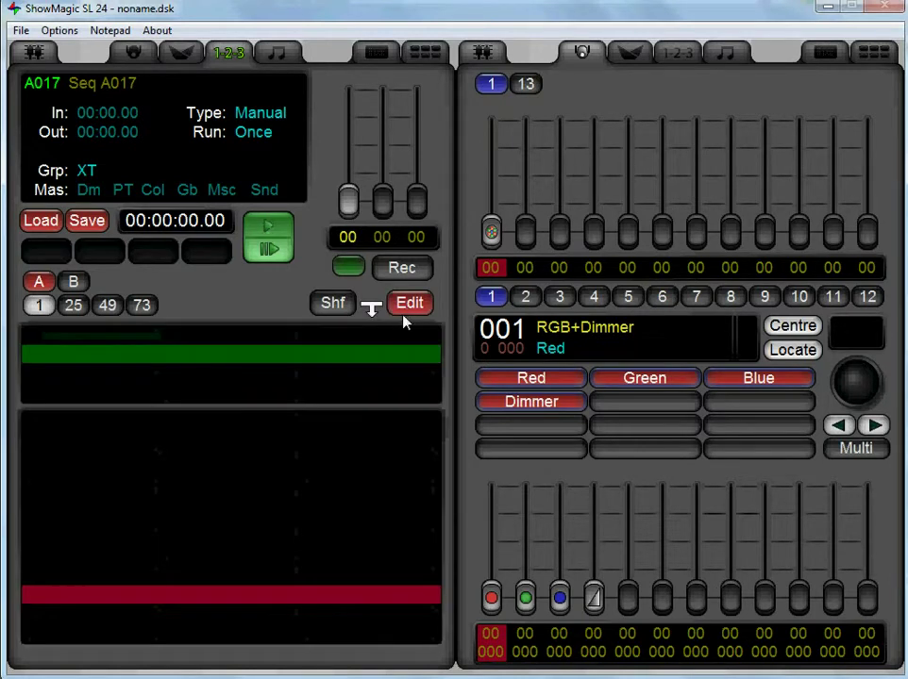
pyautogui.click(267, 117)
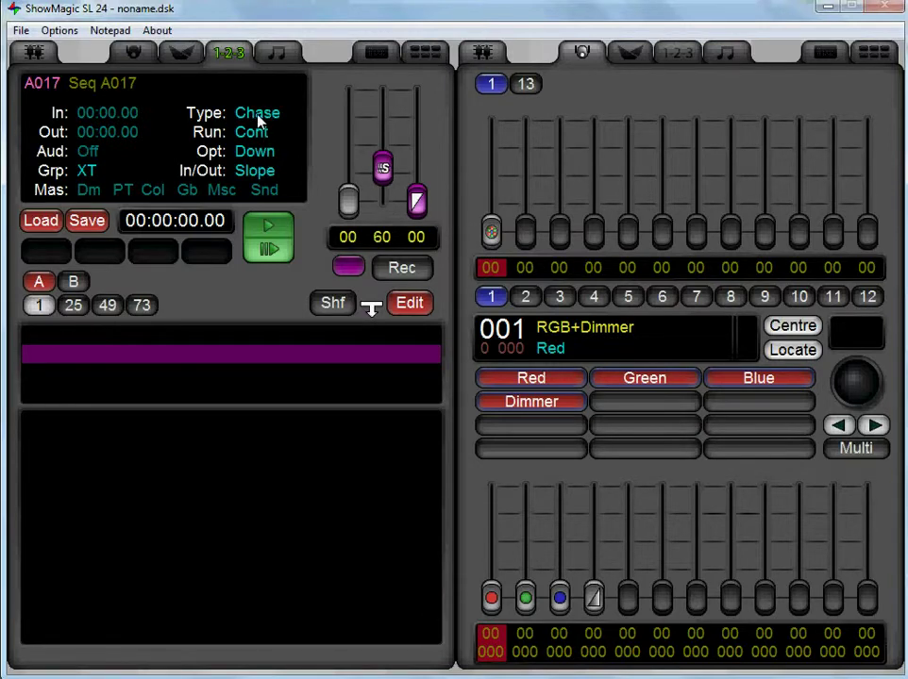
# Add the Green Wash, Red Wash and Blue Wash scenes as steps of the Seq A017 chase.
pyautogui.click(625, 55)
pyautogui.moveTo(594, 353); pyautogui.dragTo(294, 459)
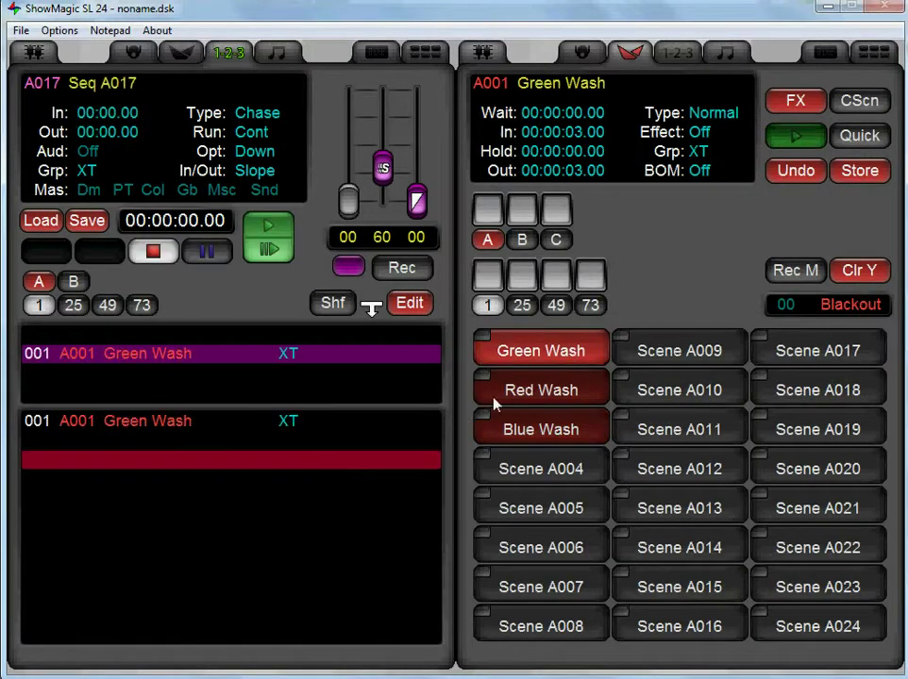
pyautogui.moveTo(492, 403); pyautogui.dragTo(249, 502)
pyautogui.moveTo(517, 430); pyautogui.dragTo(212, 502)
# Delete the Green Wash step from the Seq A017 chase.
pyautogui.click(171, 424)
pyautogui.press('Delete')
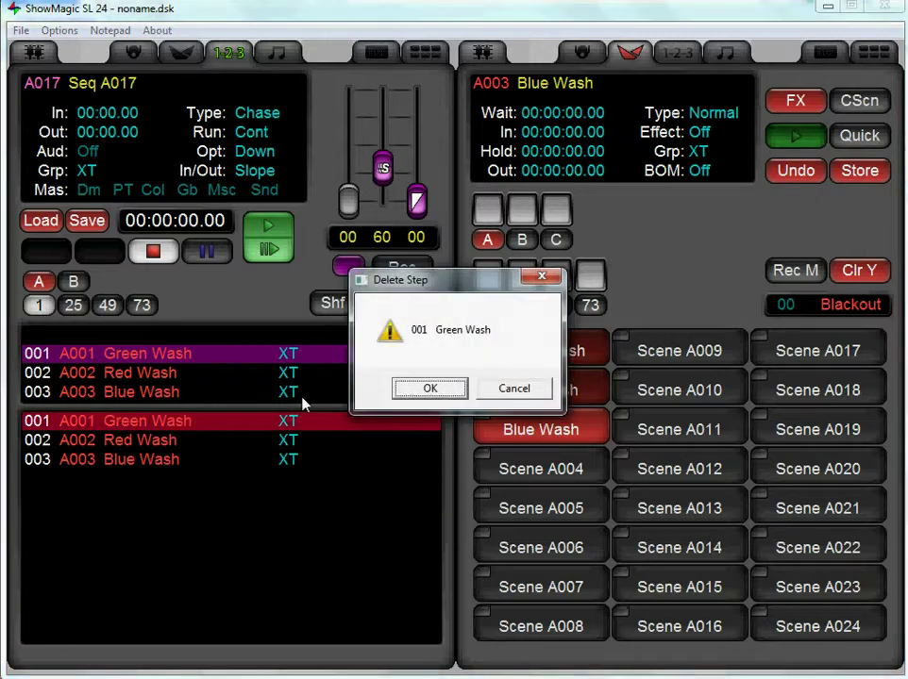
pyautogui.click(408, 395)
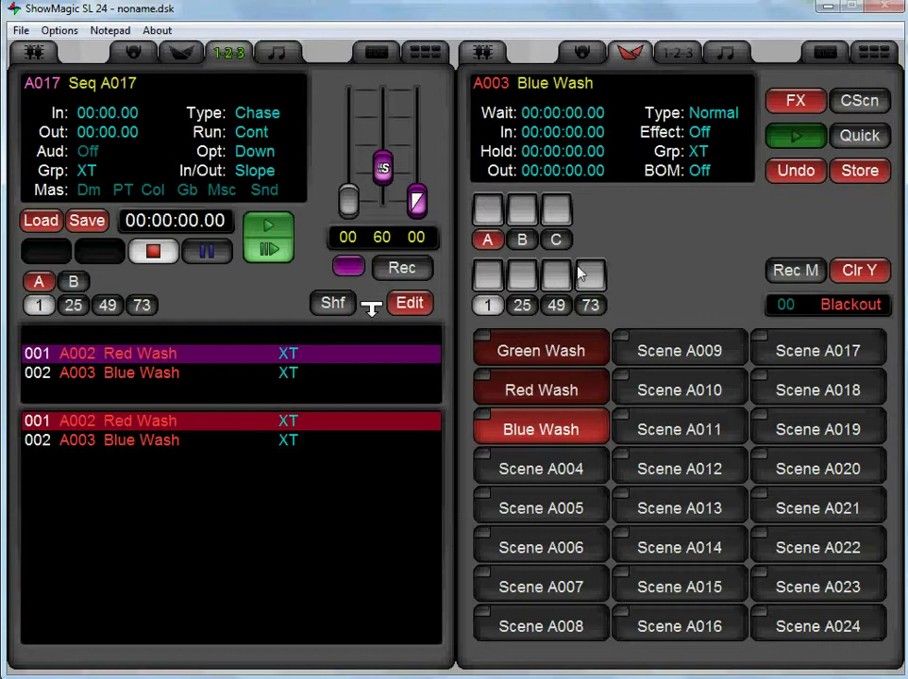
# Play the Seq A017 chase at full master level with the fixture levels shown.
pyautogui.click(583, 52)
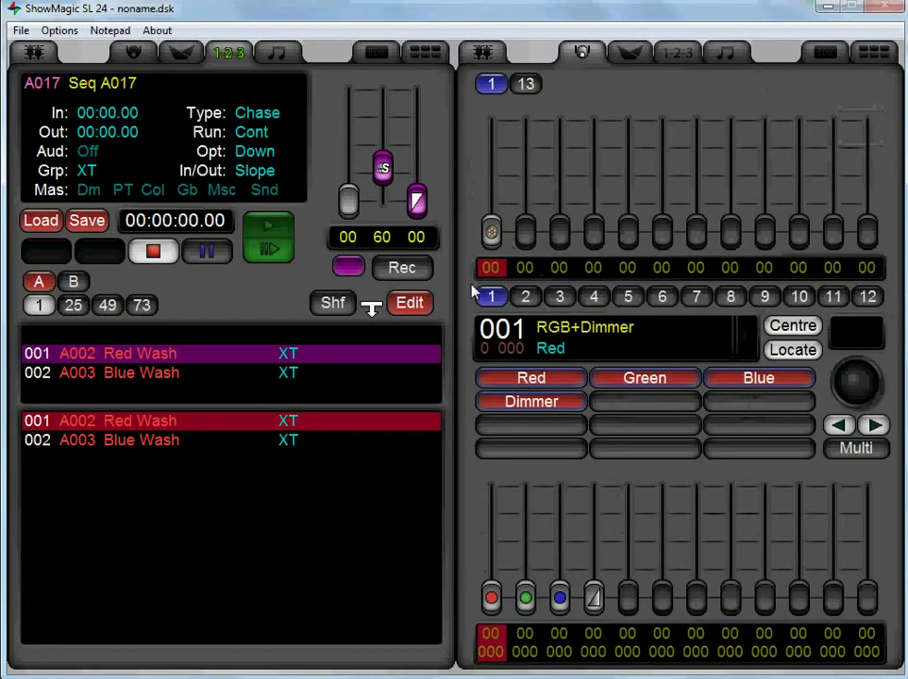
pyautogui.click(271, 241)
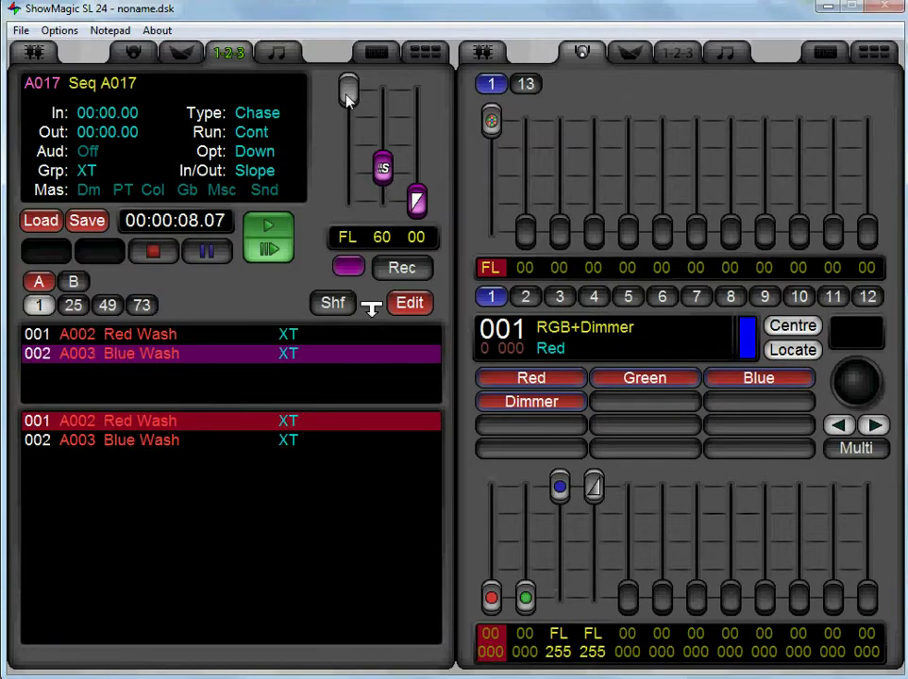
pyautogui.moveTo(348, 91)
pyautogui.mouseDown()
pyautogui.moveTo(336, 206)
pyautogui.moveTo(348, 198)
pyautogui.moveTo(348, 86)
pyautogui.mouseUp()
# Set the running chase's speed to 108 and its slope to 43, stop it and leave step editing.
pyautogui.moveTo(388, 172); pyautogui.dragTo(426, 156)
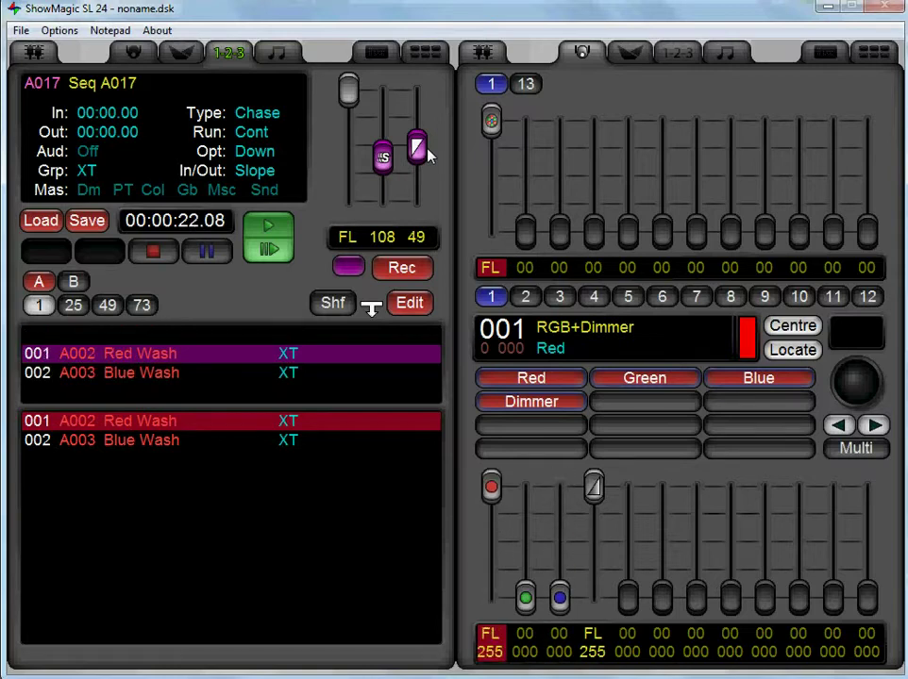
pyautogui.moveTo(427, 155); pyautogui.dragTo(428, 300)
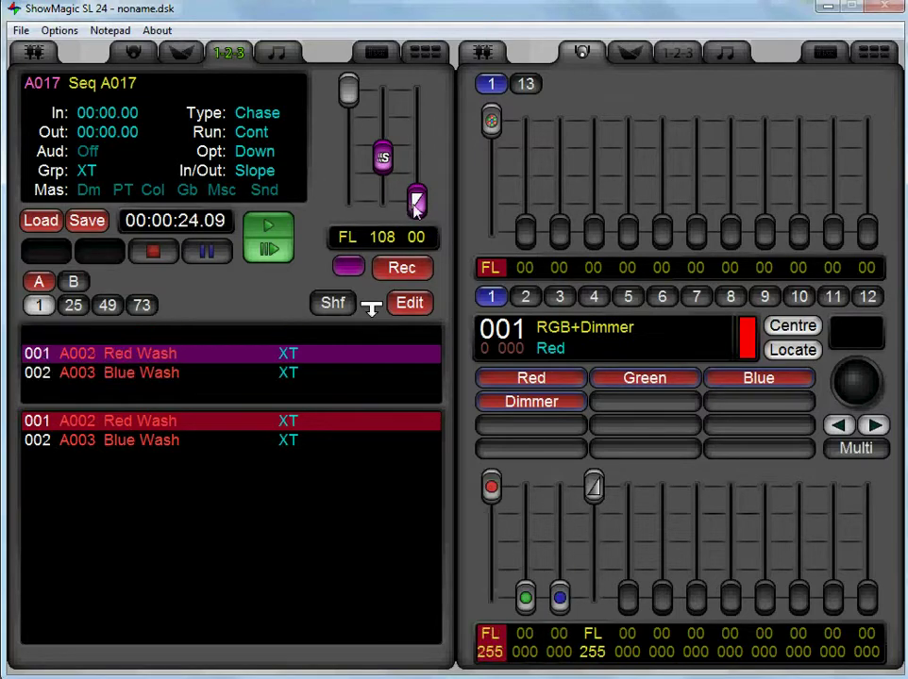
pyautogui.moveTo(417, 200); pyautogui.dragTo(417, 152)
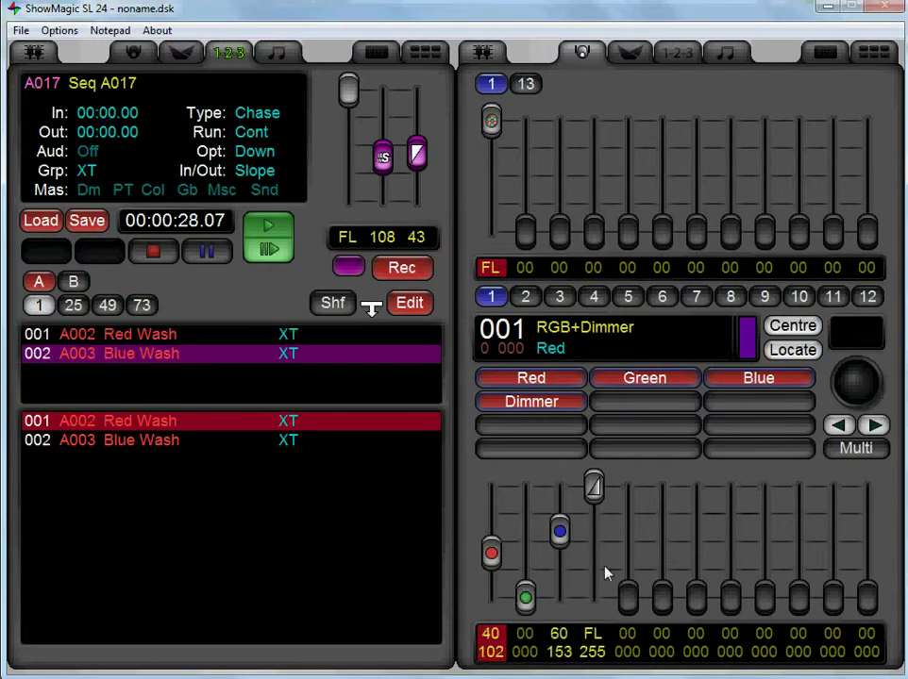
pyautogui.click(408, 303)
pyautogui.press('Escape')
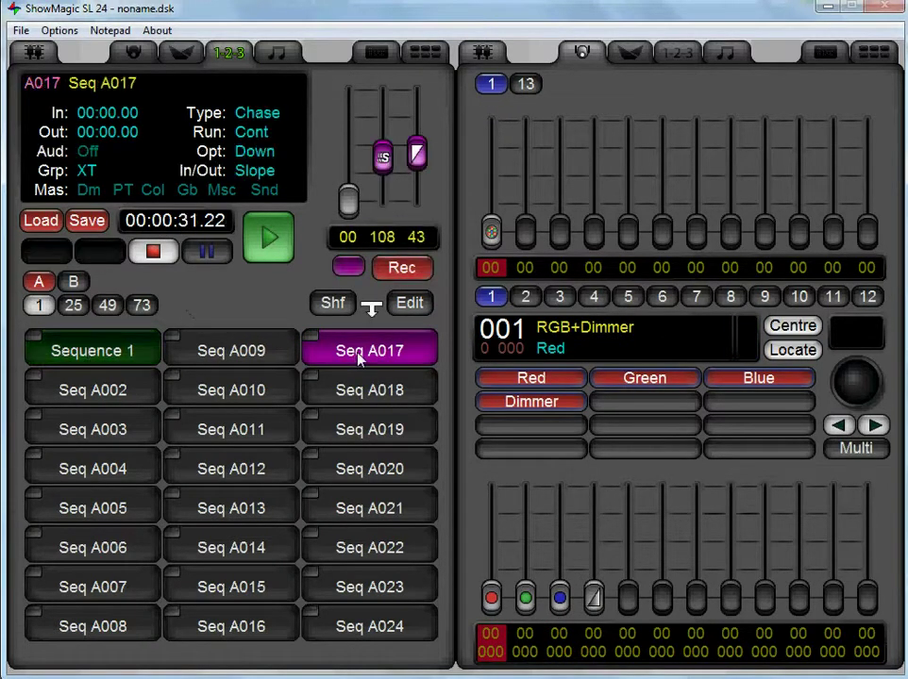
# Assign the Seq A017 chase to null step 009 of Sequence 1, and show the fixture levels.
pyautogui.click(681, 55)
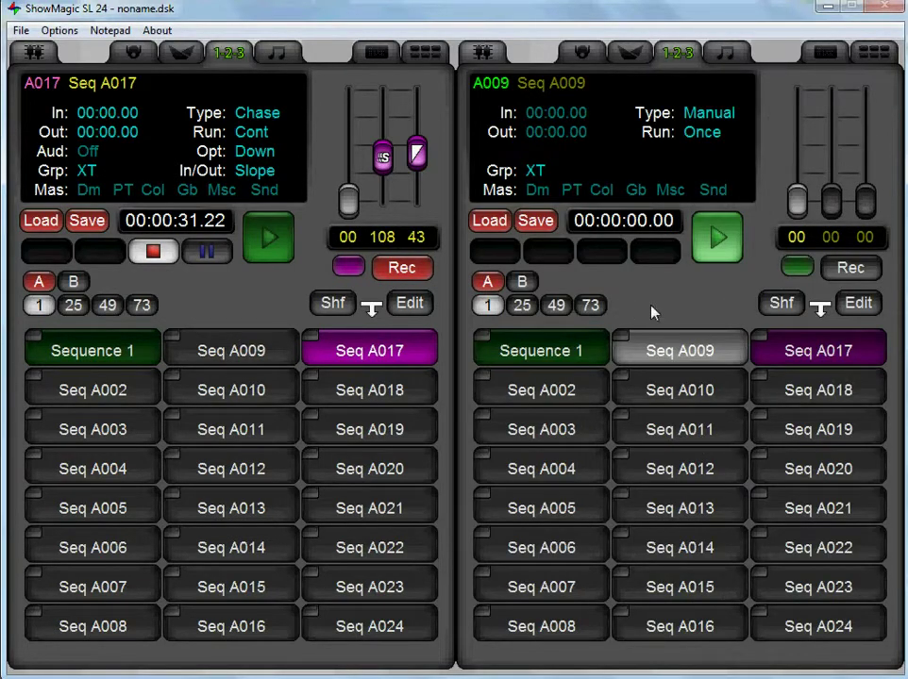
pyautogui.click(128, 353)
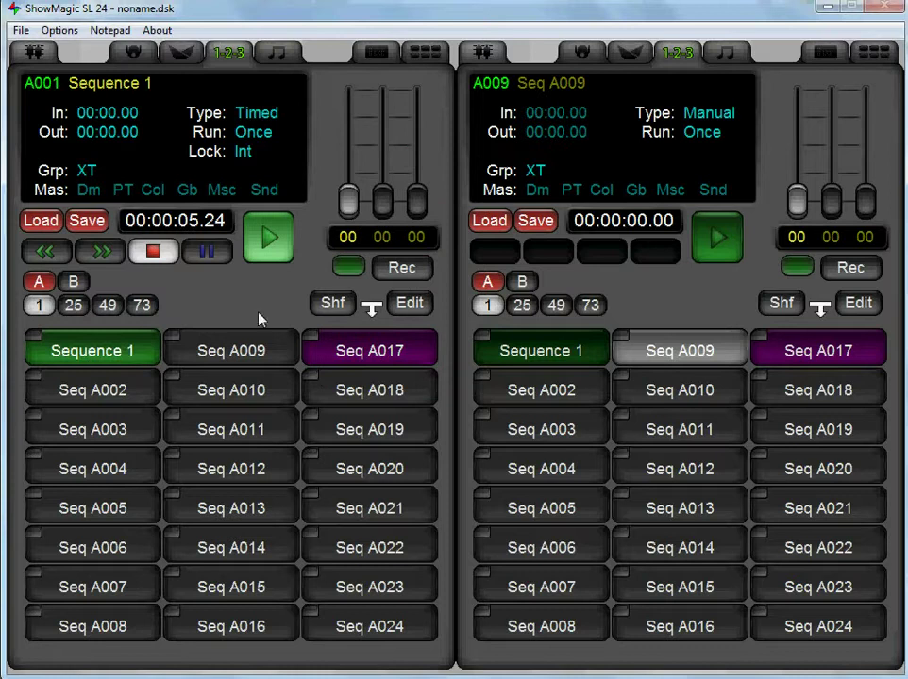
pyautogui.click(406, 306)
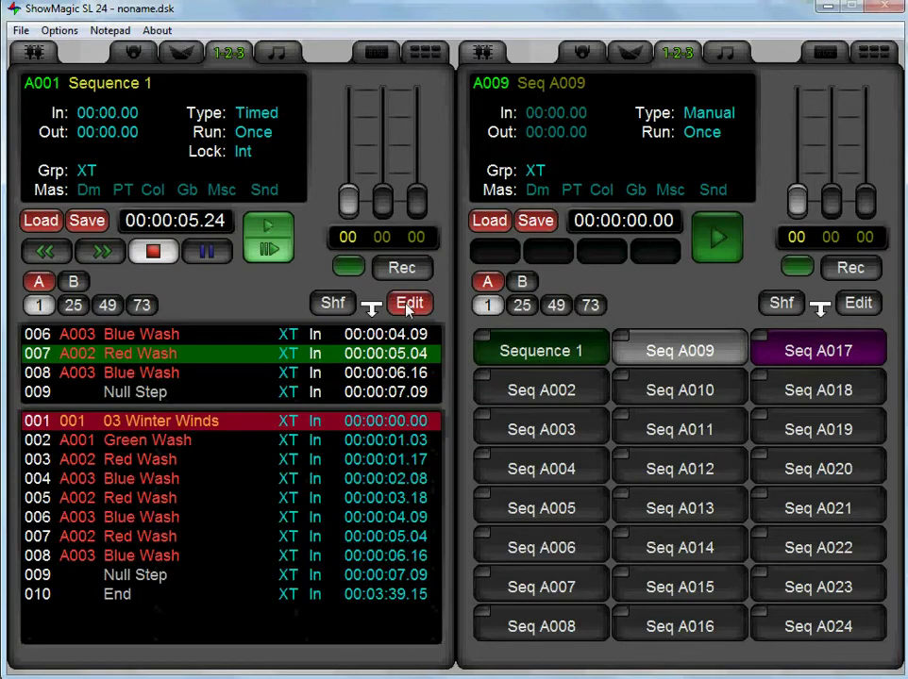
pyautogui.click(216, 570)
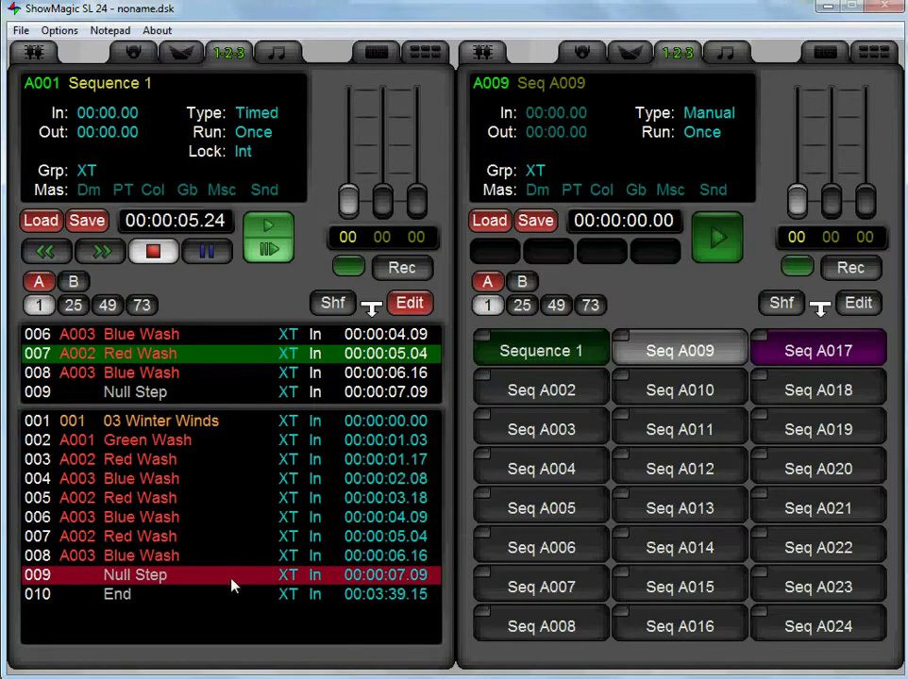
pyautogui.moveTo(846, 350); pyautogui.dragTo(165, 582)
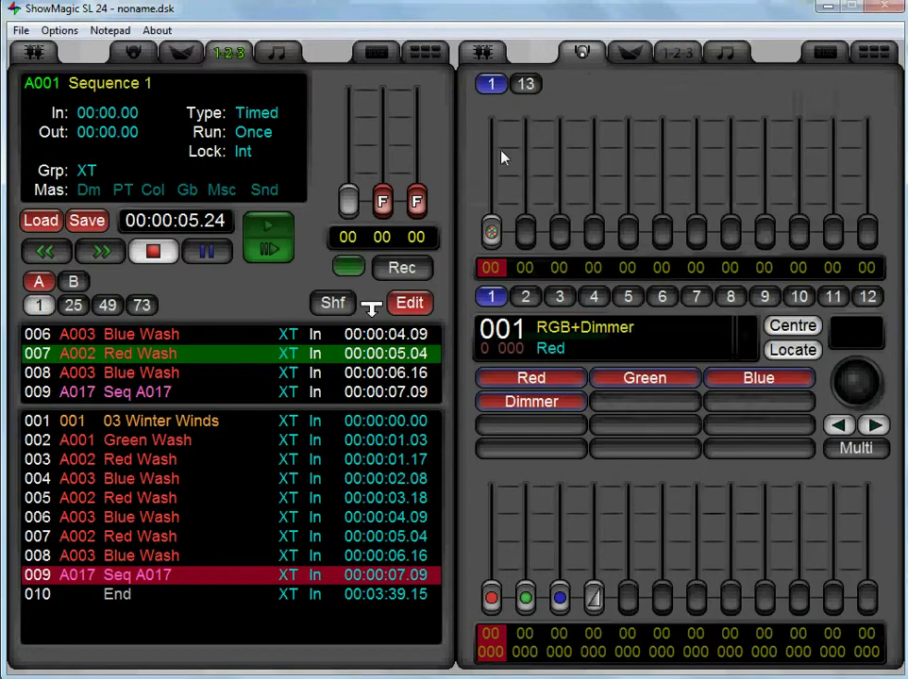
pyautogui.click(582, 52)
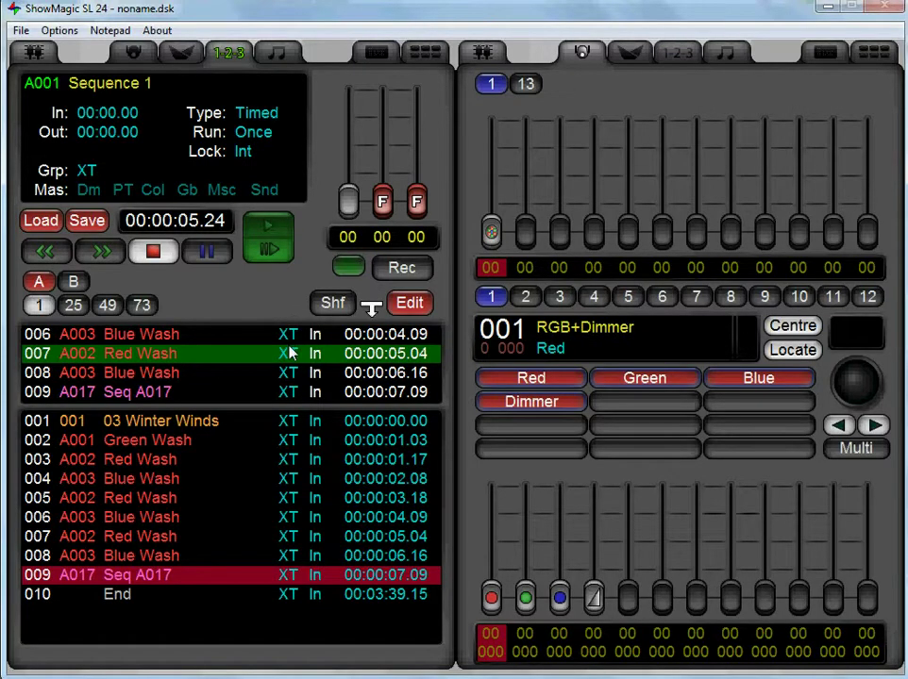
# Play Sequence 1 to check the fixture levels, stop and reset it to the start, and reopen it for step editing.
pyautogui.click(279, 232)
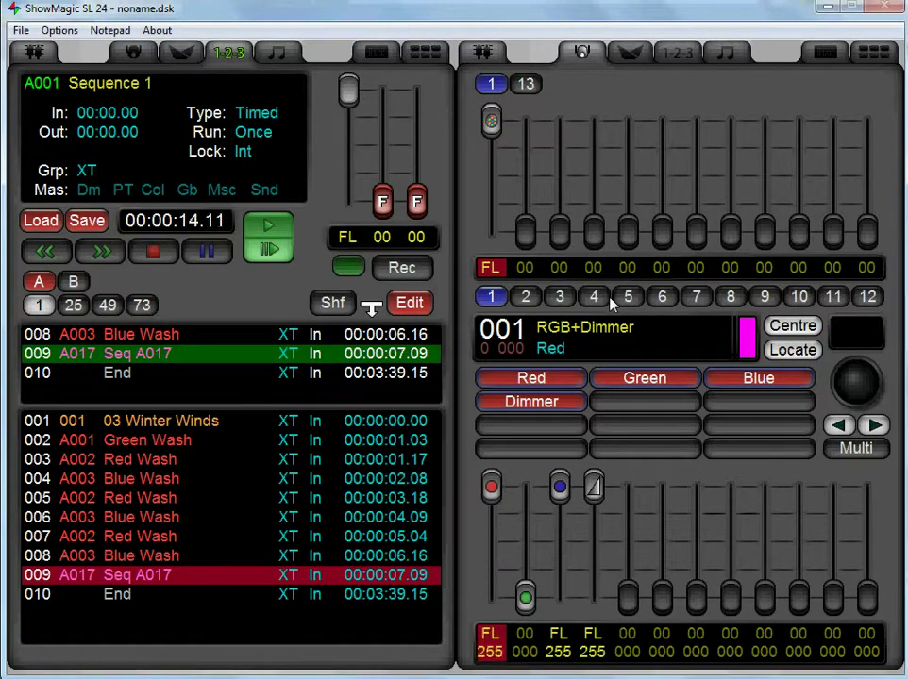
pyautogui.click(154, 252)
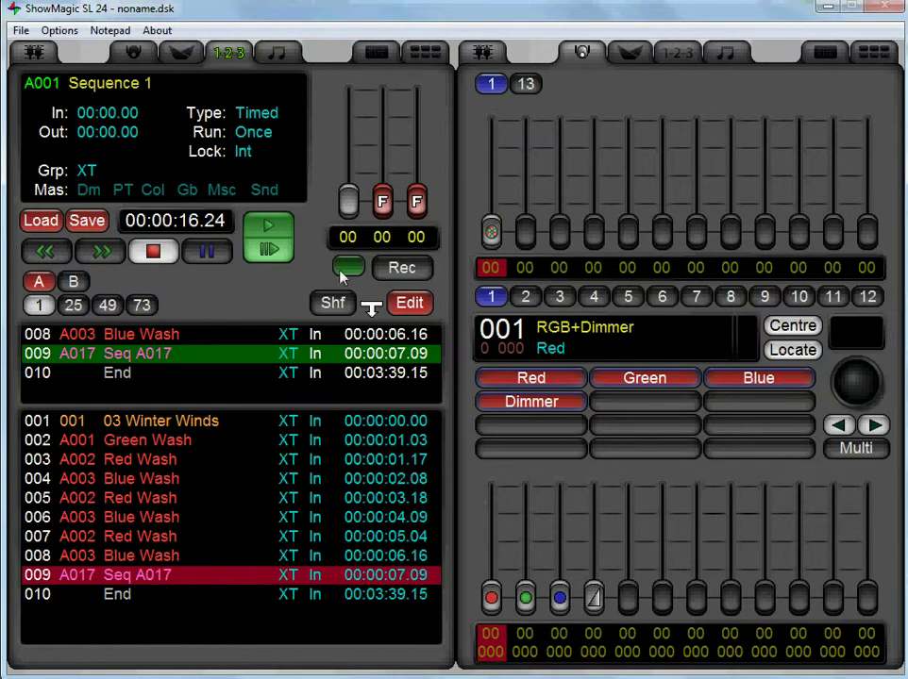
pyautogui.click(154, 253)
pyautogui.click(409, 303)
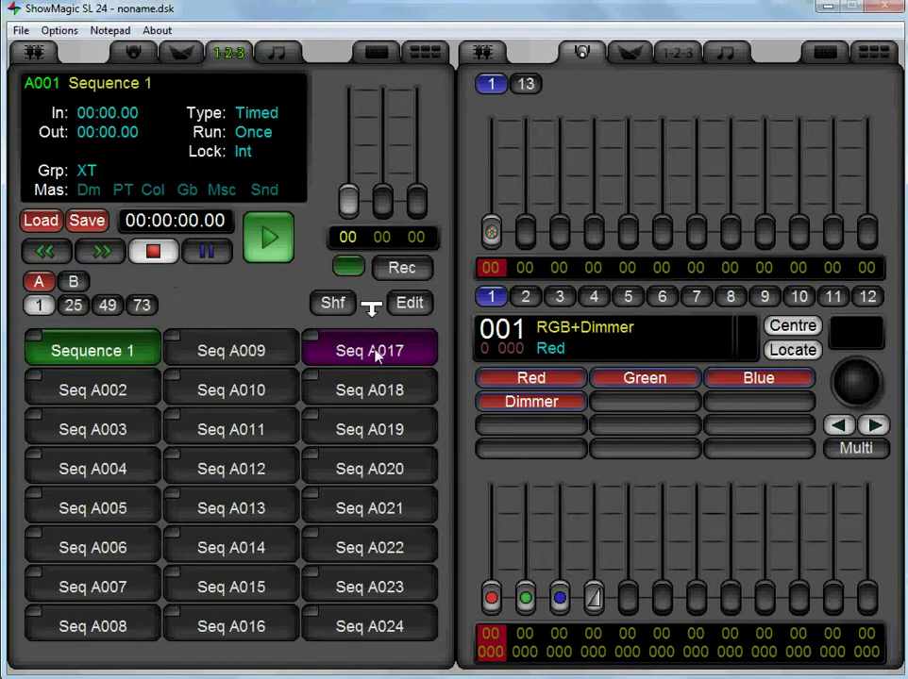
pyautogui.click(133, 347)
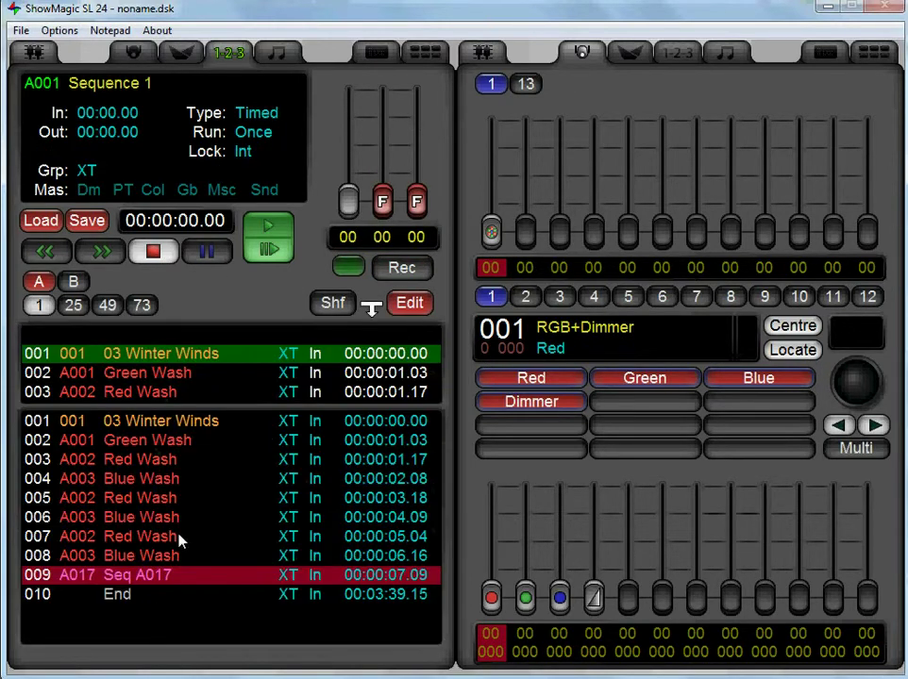
# Insert a step before Seq A017 in Sequence 1, assign the Blue Wash scene to it and set its action to Off.
pyautogui.moveTo(180, 546); pyautogui.dragTo(148, 572)
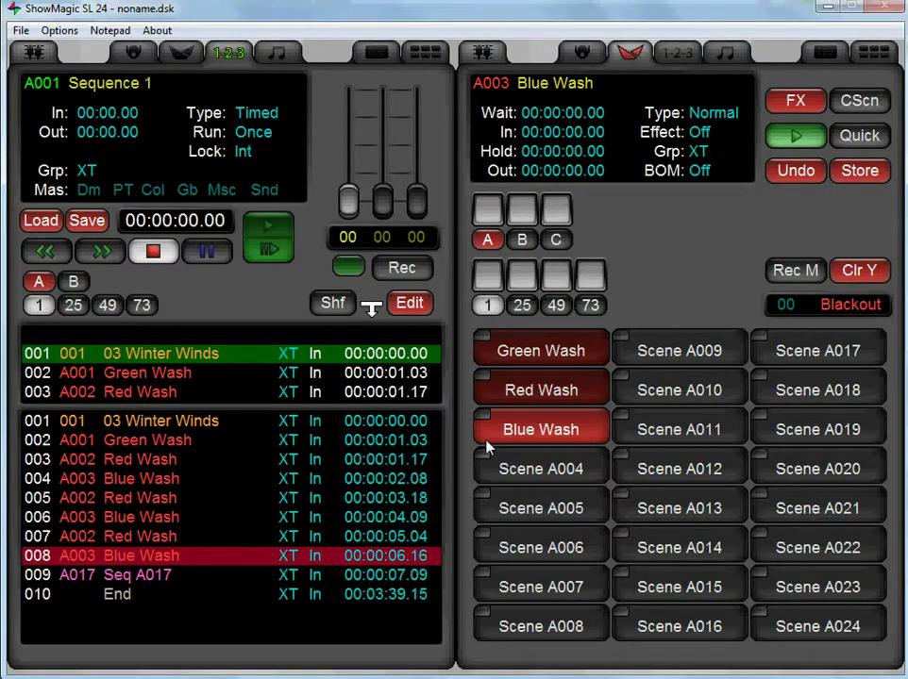
pyautogui.click(408, 302)
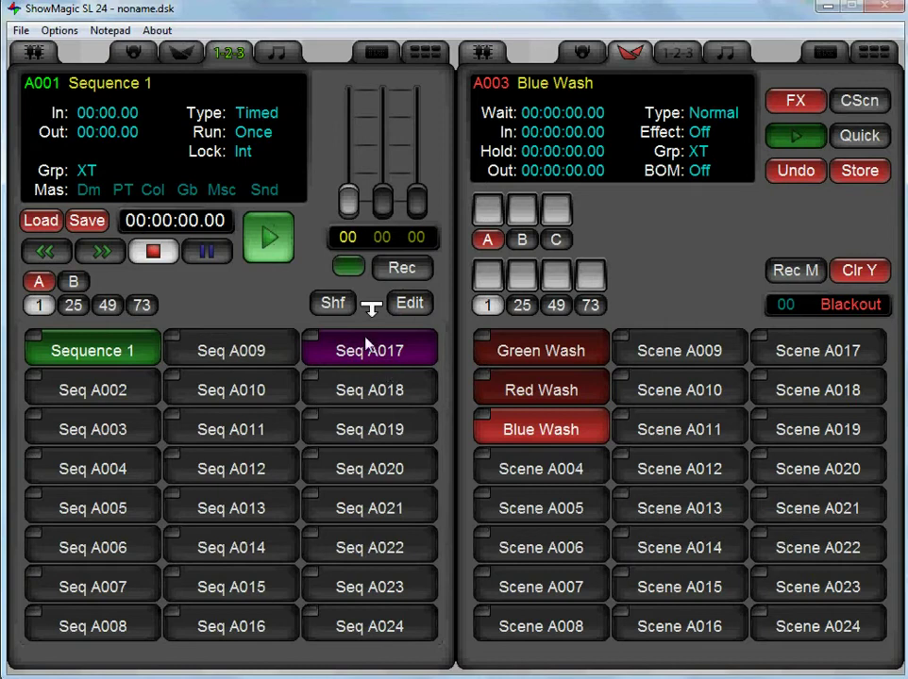
pyautogui.click(408, 302)
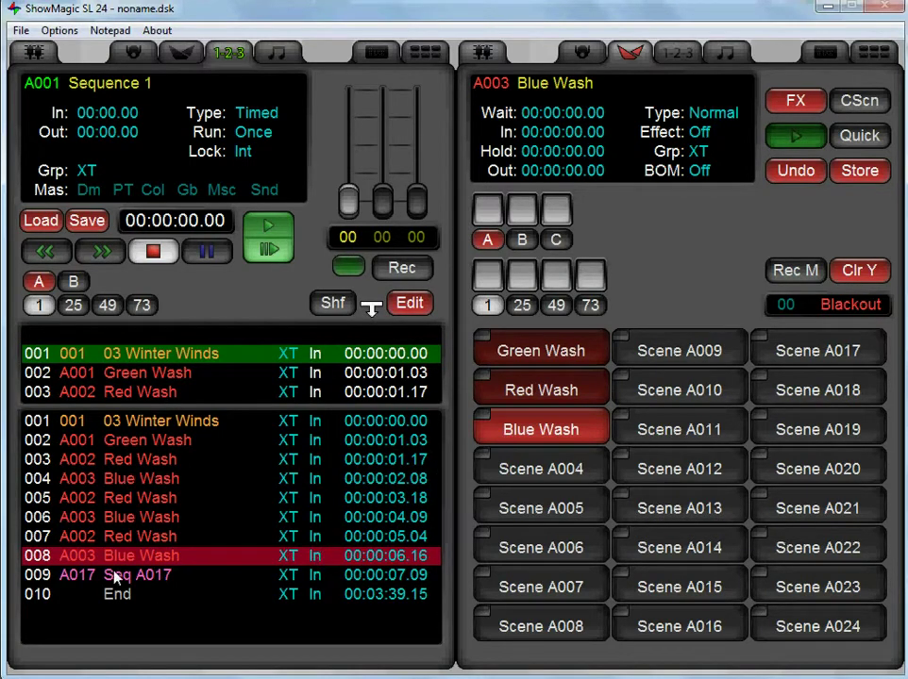
pyautogui.click(170, 577)
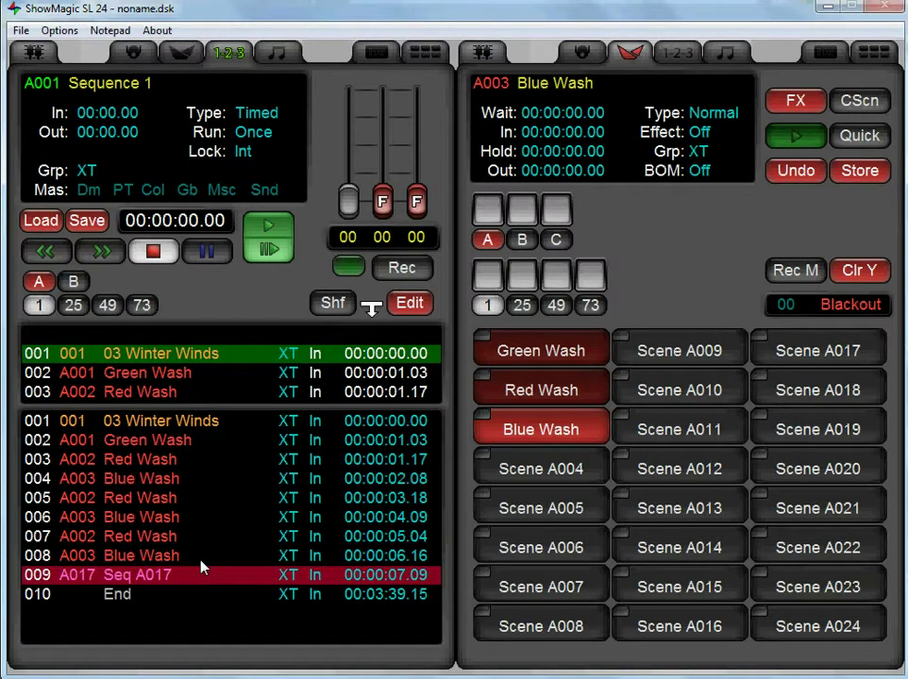
pyautogui.press('Insert')
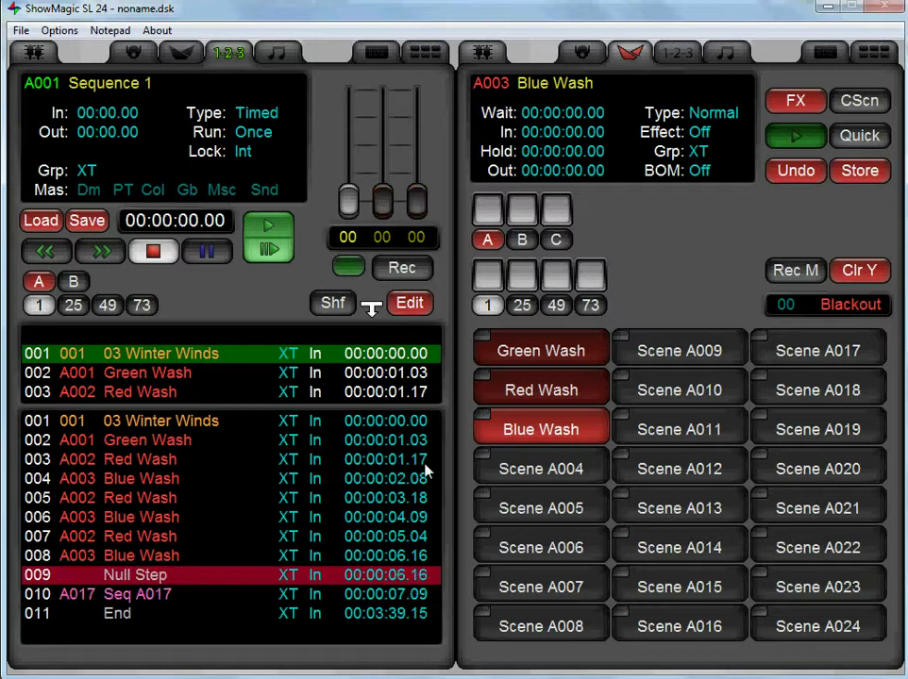
pyautogui.moveTo(517, 429); pyautogui.dragTo(197, 578)
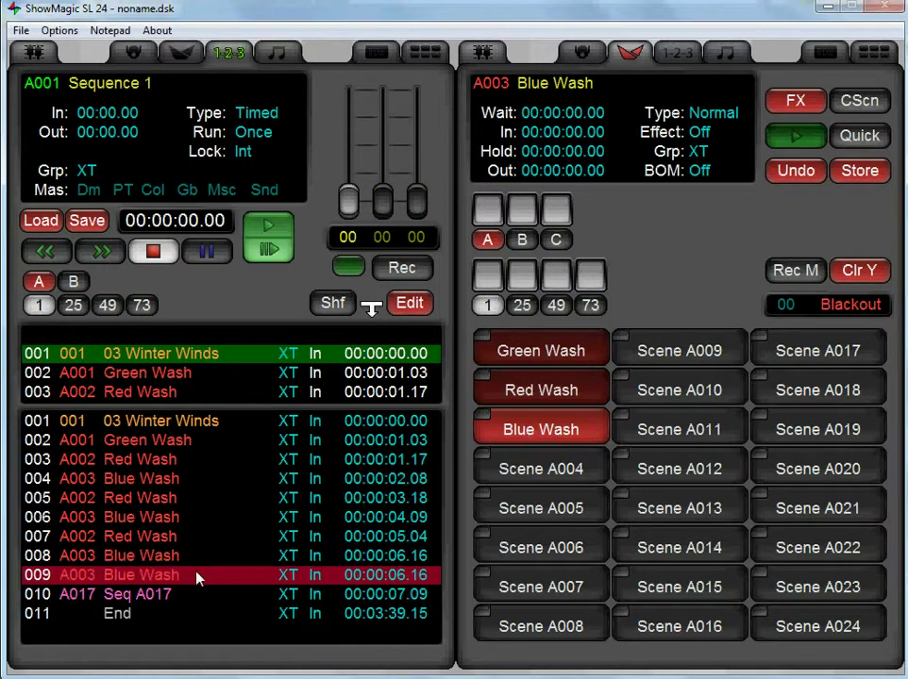
pyautogui.click(316, 575)
# Play Sequence 1 from its first step with the fixture levels shown, and stop it.
pyautogui.click(202, 421)
pyautogui.click(268, 226)
pyautogui.click(582, 51)
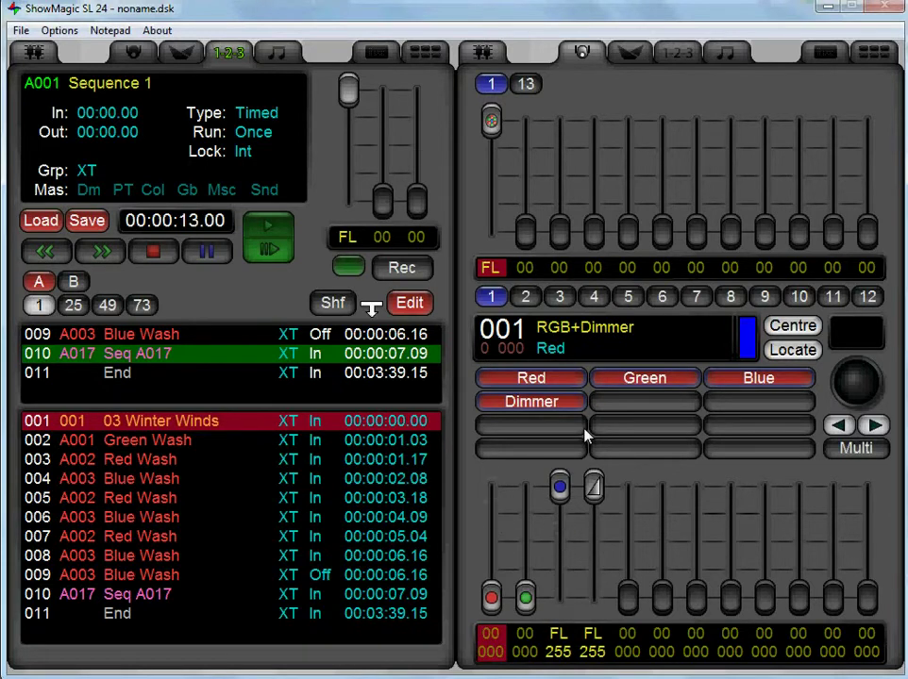
pyautogui.click(154, 253)
# Go through the action options of Blue Wash step 009 in Sequence 1, and leave step editing.
pyautogui.click(161, 577)
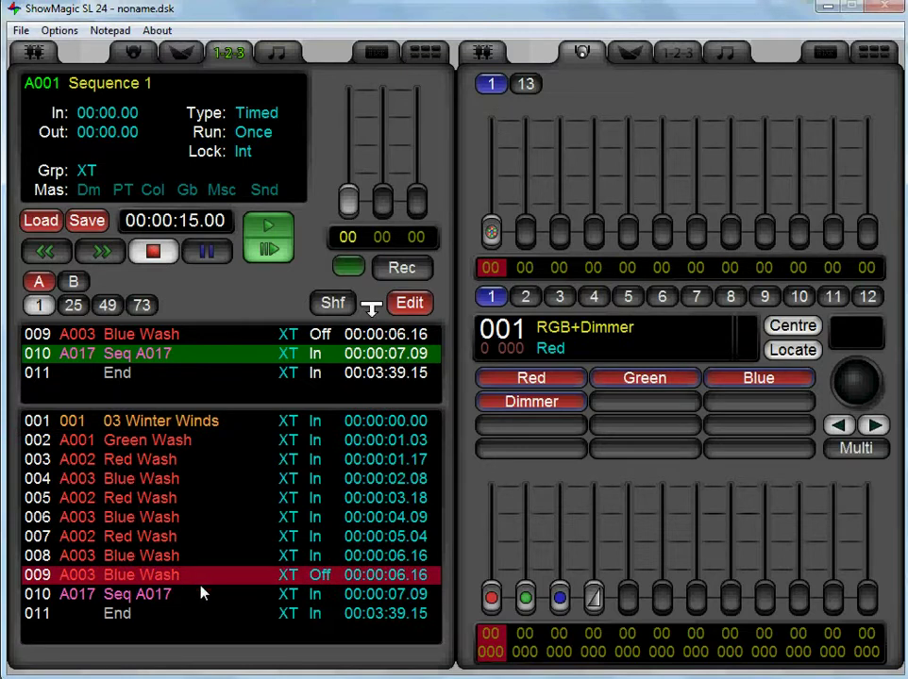
pyautogui.click(180, 598)
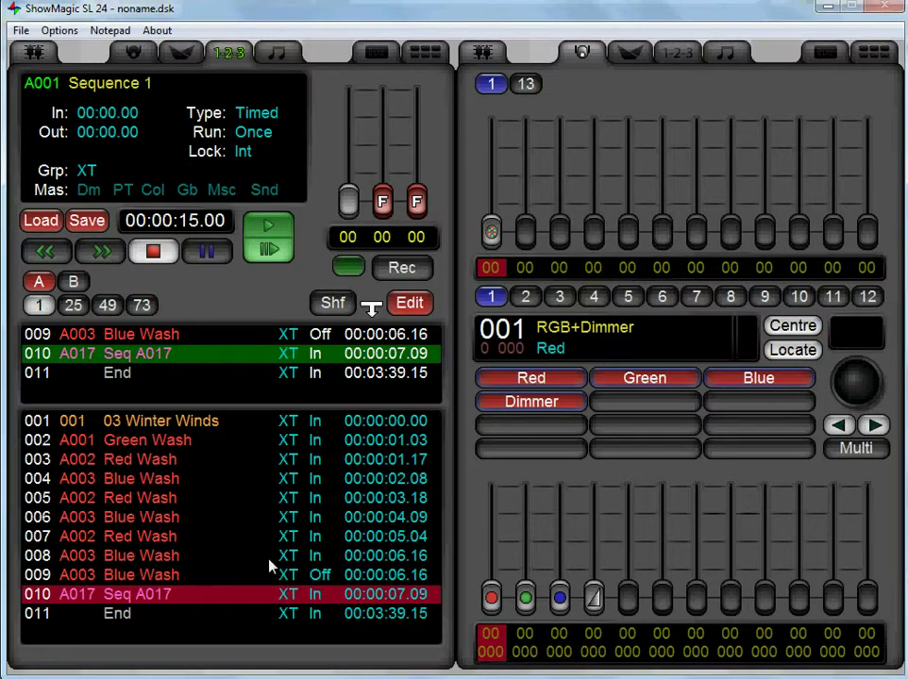
pyautogui.click(156, 575)
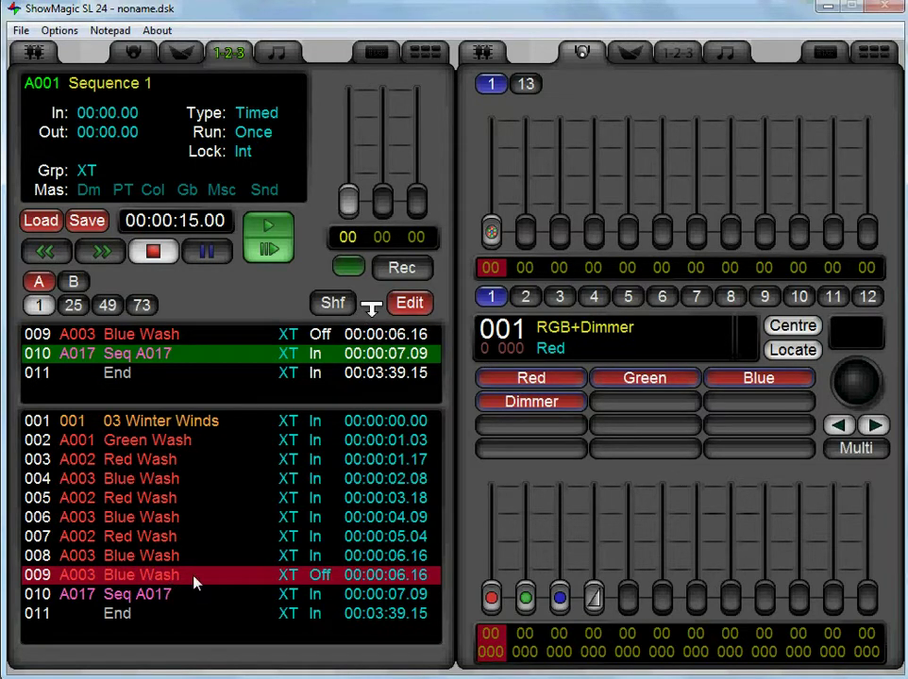
pyautogui.click(328, 582)
pyautogui.click(328, 582)
pyautogui.click(328, 582)
pyautogui.click(329, 583)
pyautogui.click(328, 582)
pyautogui.click(329, 582)
pyautogui.click(329, 582)
pyautogui.click(328, 582)
pyautogui.click(328, 582)
pyautogui.click(329, 582)
pyautogui.click(405, 308)
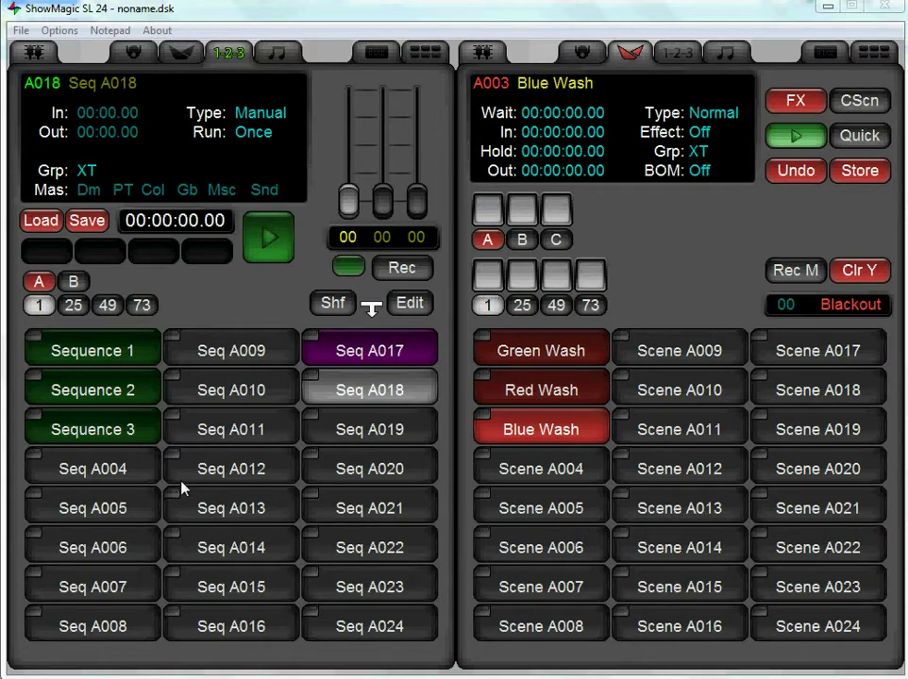
# Open the empty Seq A020 for step editing beside the list of sequences, and set its type to Timed.
pyautogui.click(375, 478)
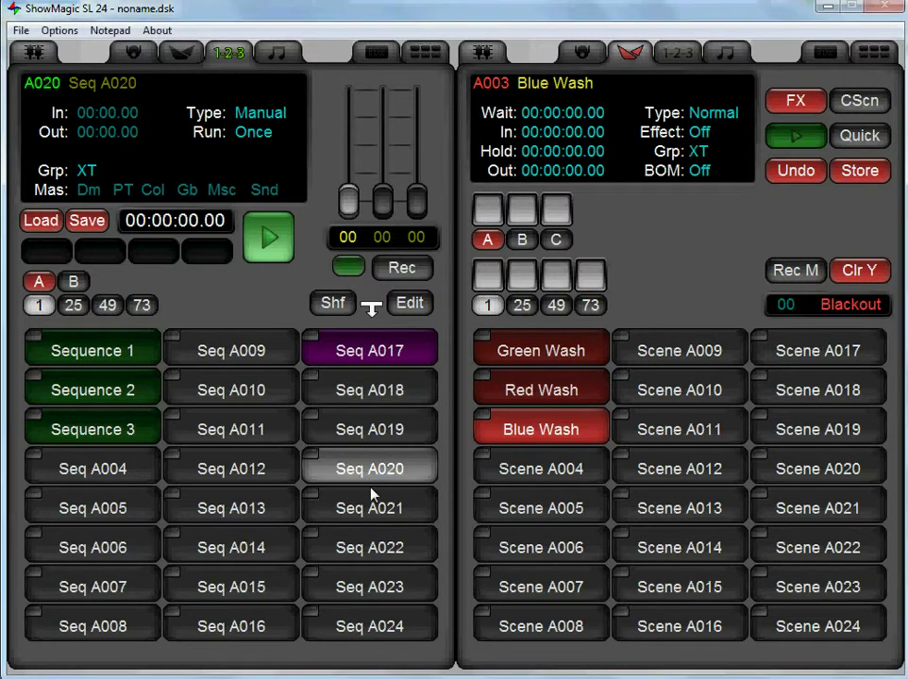
pyautogui.click(408, 304)
pyautogui.click(679, 54)
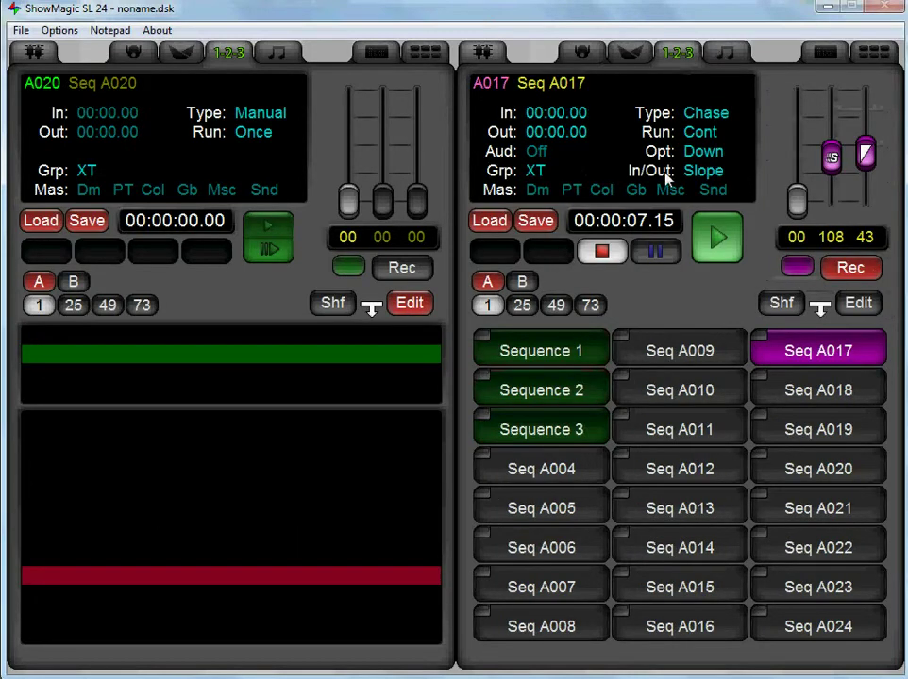
pyautogui.click(258, 125)
pyautogui.click(258, 125)
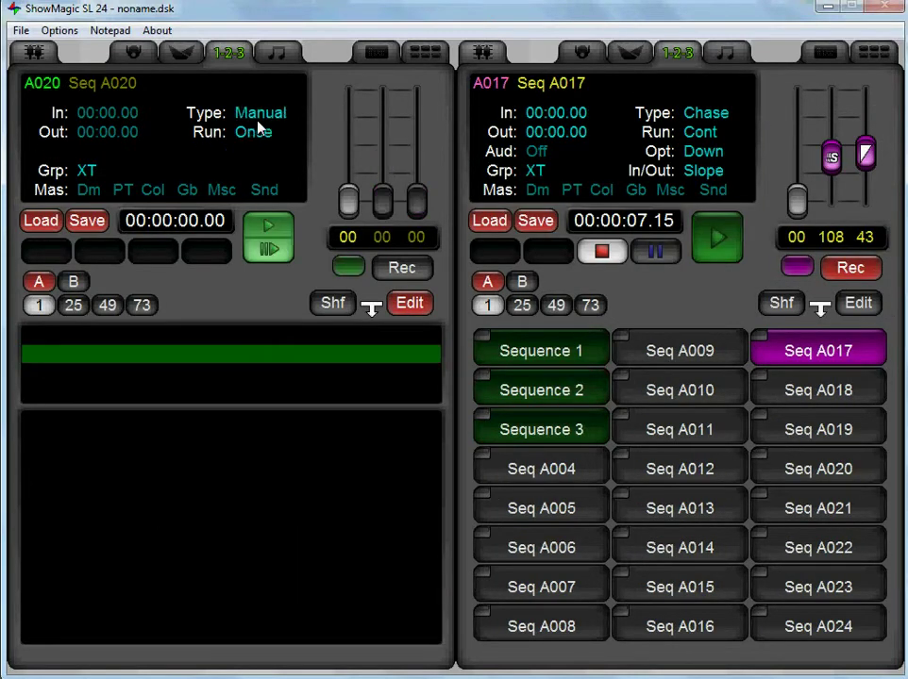
pyautogui.click(258, 126)
# Add Sequence 1, Sequence 2 and Sequence 3 as steps 001 to 003 of Seq A020.
pyautogui.moveTo(531, 342); pyautogui.dragTo(148, 450)
pyautogui.click(483, 389)
pyautogui.moveTo(311, 457); pyautogui.dragTo(178, 467)
pyautogui.moveTo(540, 429); pyautogui.dragTo(162, 501)
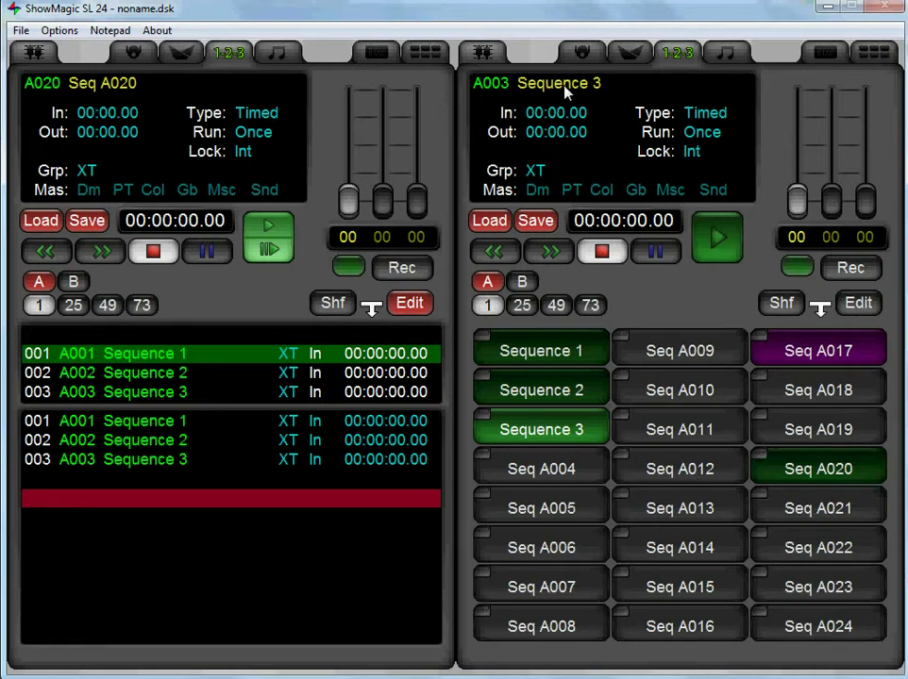
# Rename Seq A020 as Playlist 1.
pyautogui.click(826, 481)
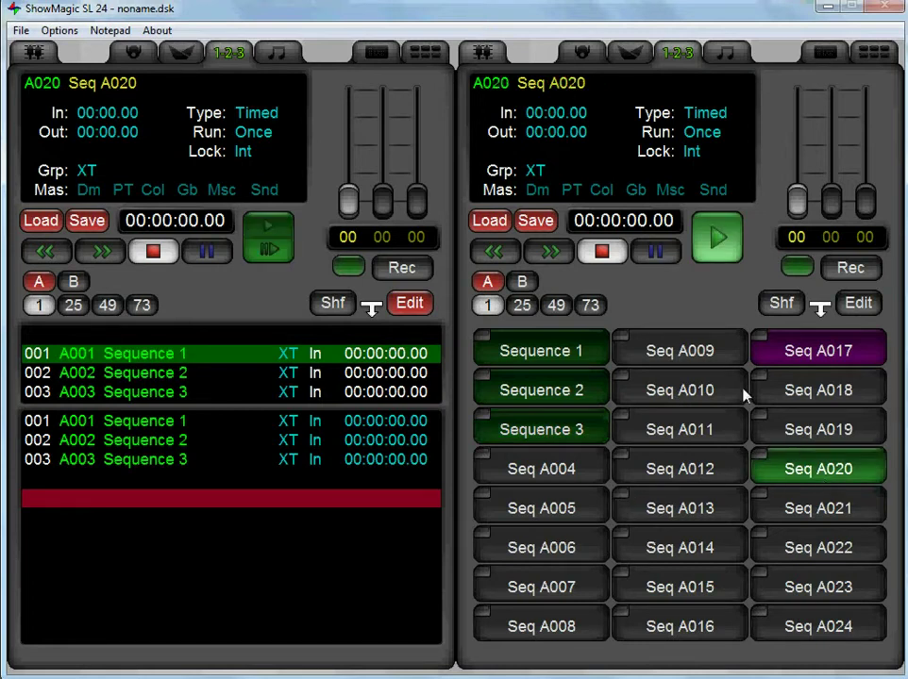
pyautogui.doubleClick(570, 88)
pyautogui.moveTo(407, 313); pyautogui.dragTo(292, 314)
pyautogui.press('BackSpace')
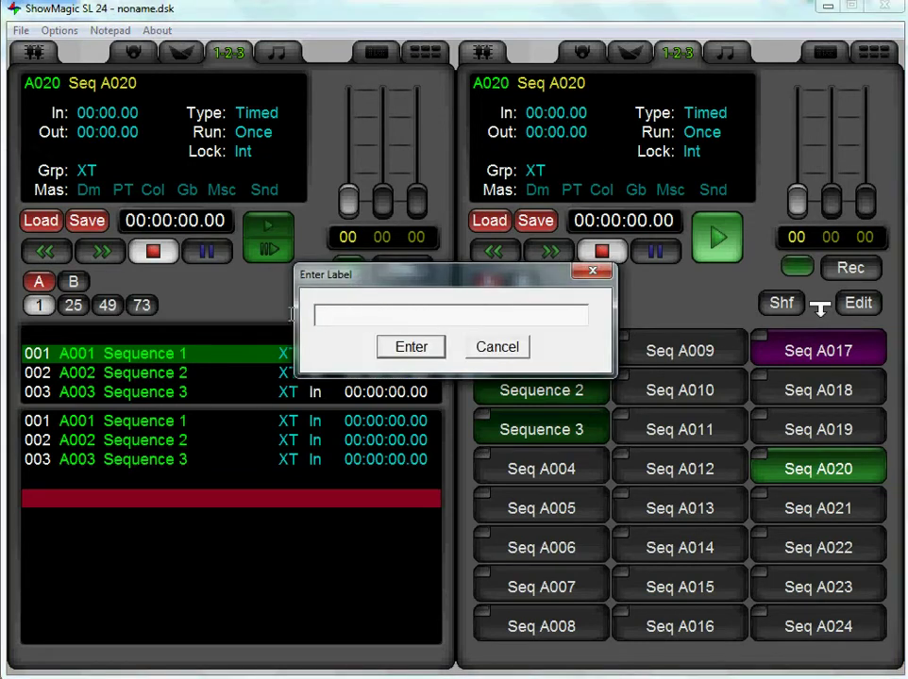
pyautogui.write('Playlist 1')
pyautogui.press('Return')
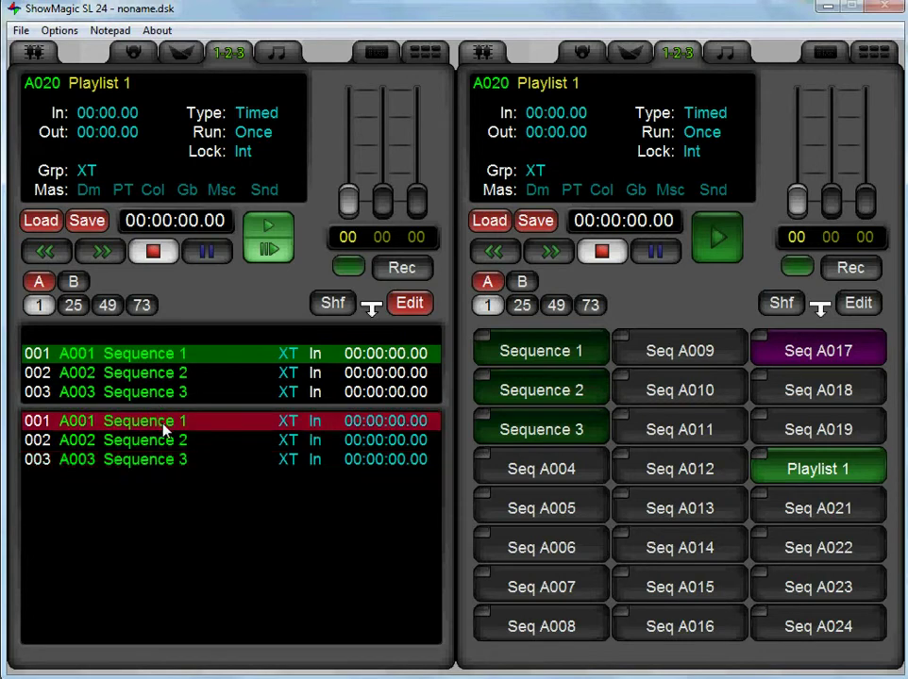
# Add an End step after Sequence 3 in Playlist 1.
pyautogui.click(184, 498)
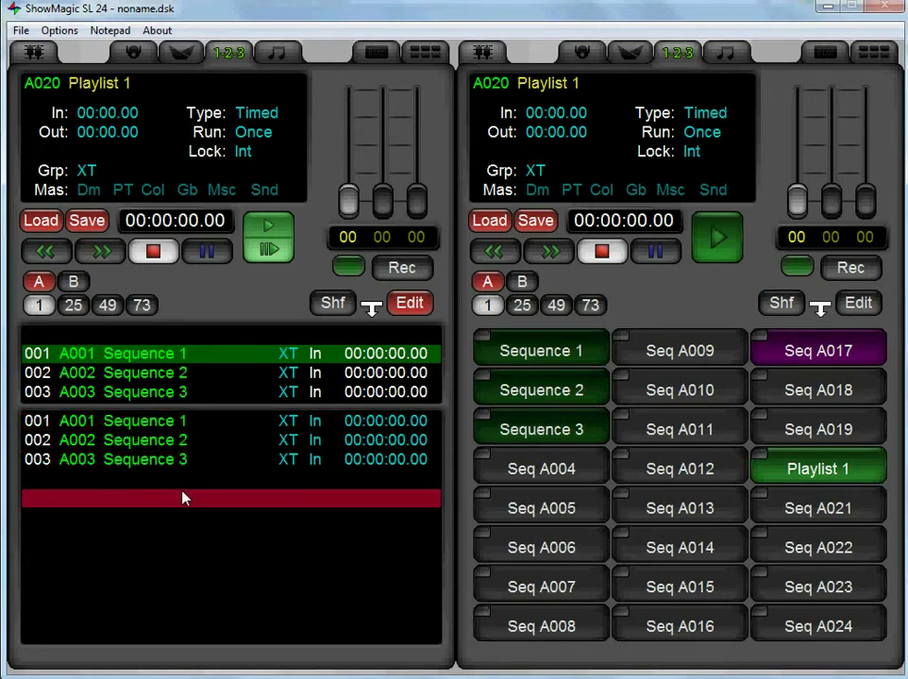
pyautogui.click(184, 498)
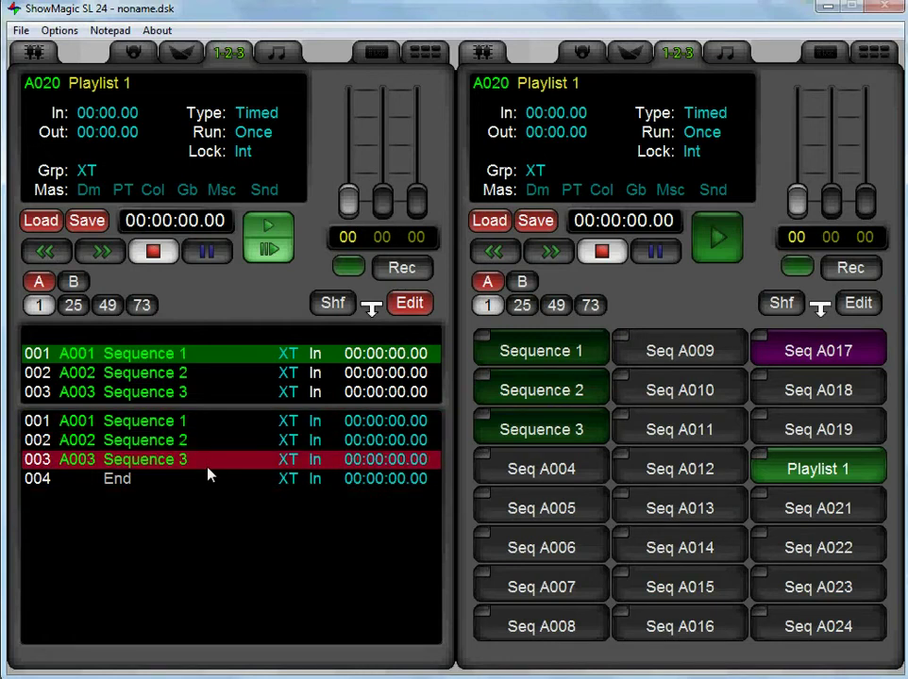
pyautogui.click(169, 419)
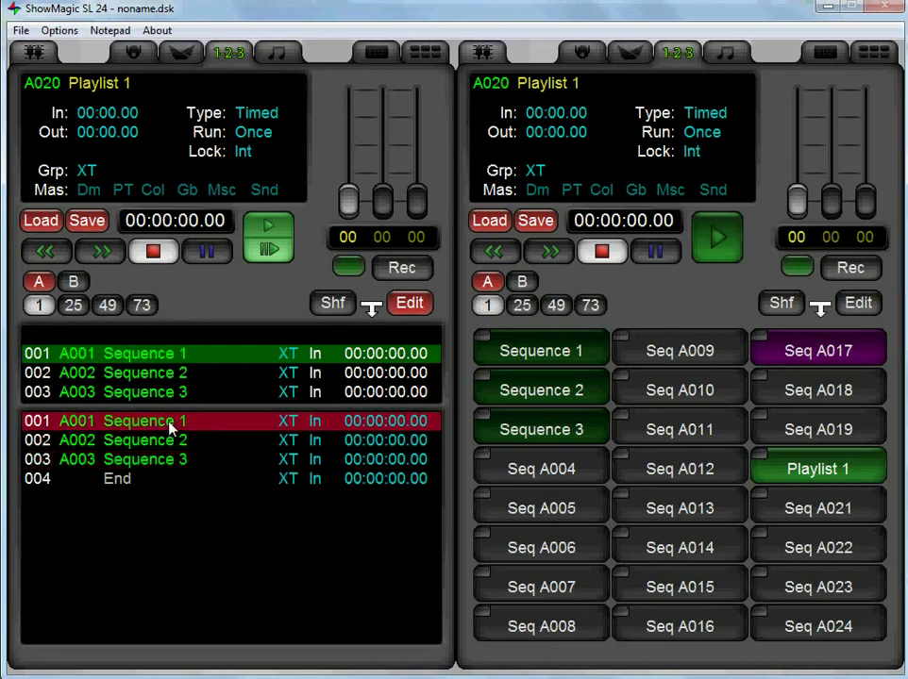
pyautogui.click(380, 449)
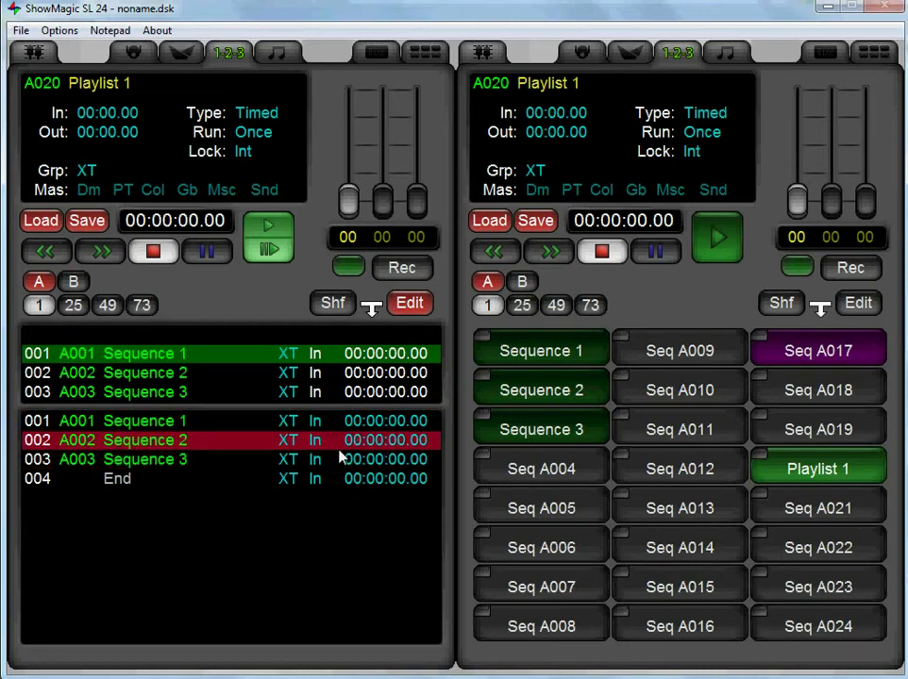
# Time the Playlist 1 steps automatically from the first one, using the Event Length operation with no seconds option selected.
pyautogui.click(170, 421)
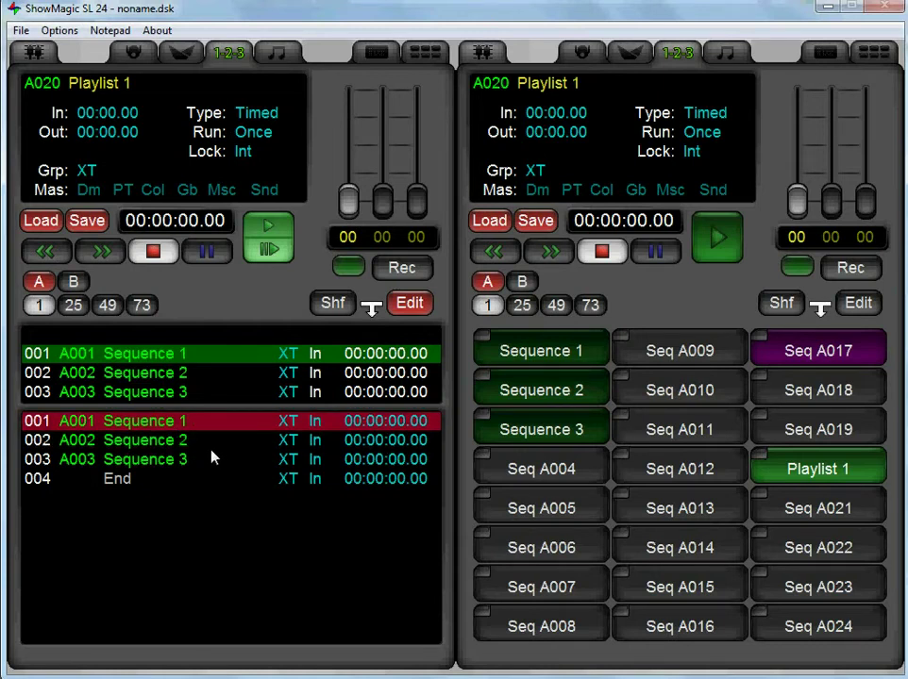
pyautogui.click(332, 309)
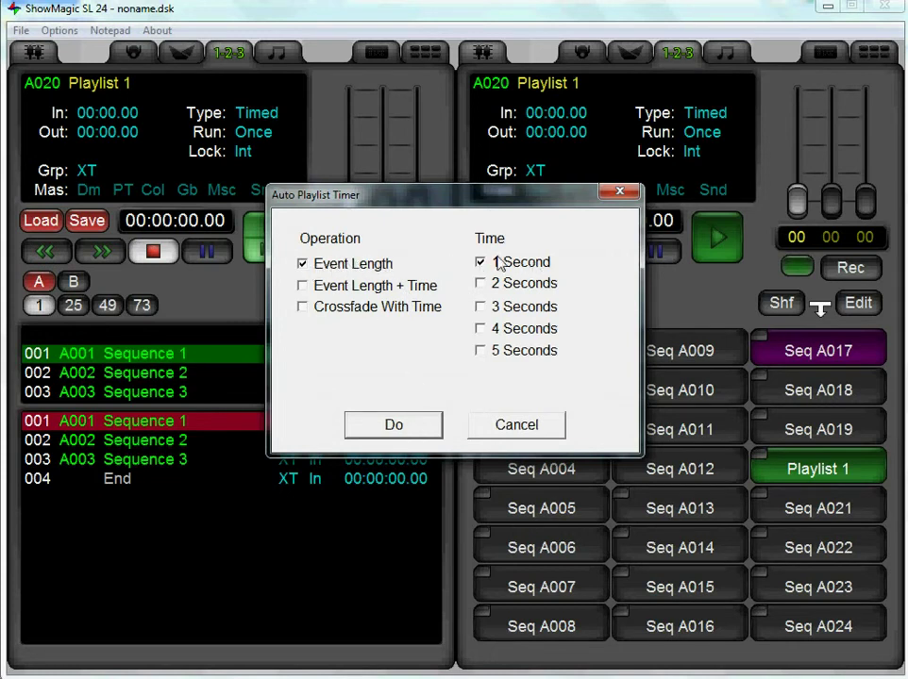
pyautogui.click(351, 286)
pyautogui.click(485, 352)
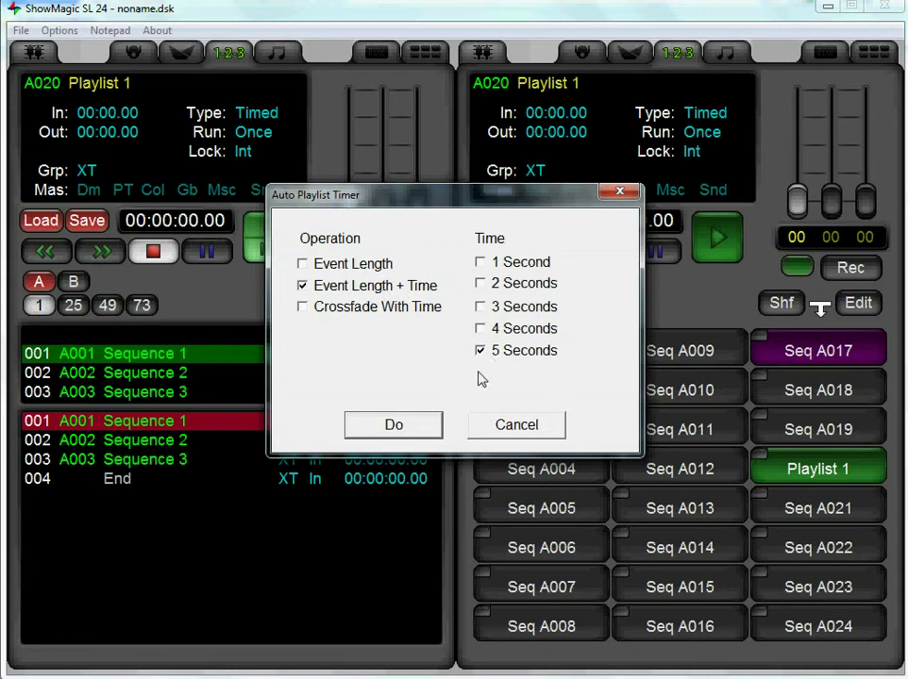
pyautogui.click(482, 263)
pyautogui.click(301, 264)
pyautogui.click(480, 351)
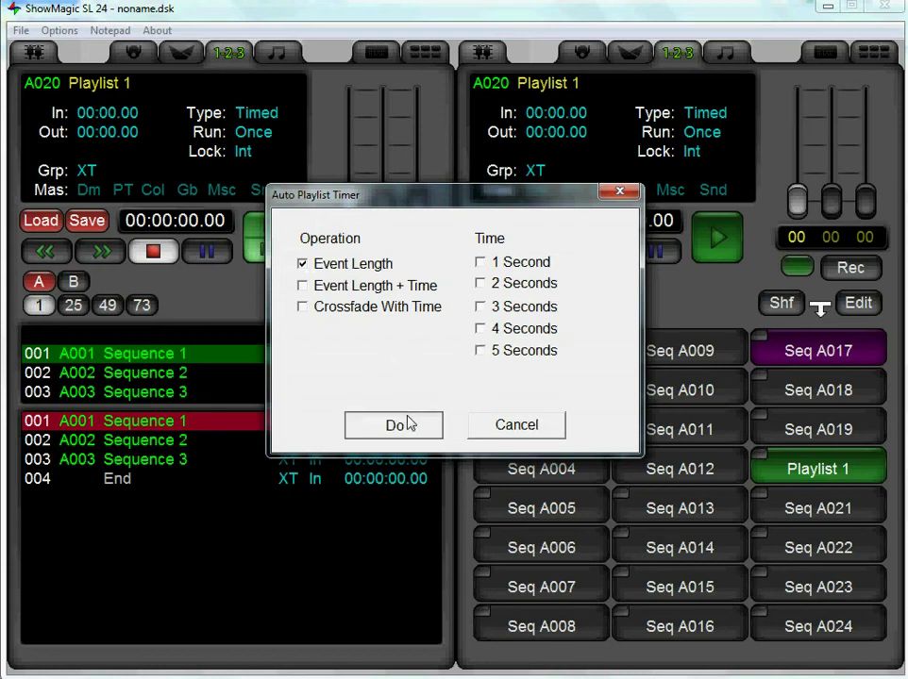
pyautogui.click(396, 425)
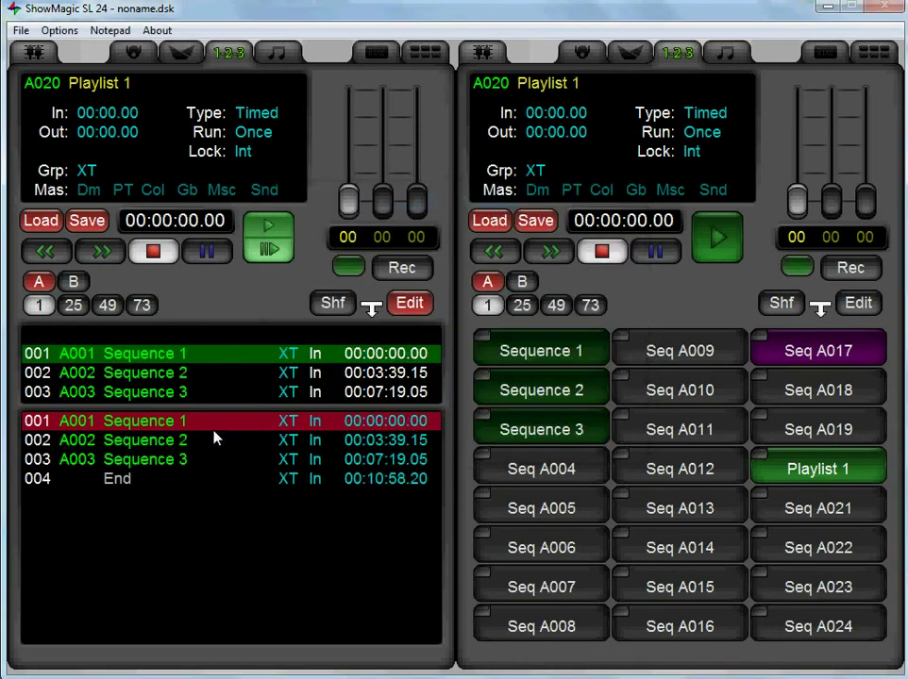
# Examine the start times assigned to Sequence 2, Sequence 3 and the End step in Playlist 1.
pyautogui.click(372, 439)
pyautogui.click(368, 460)
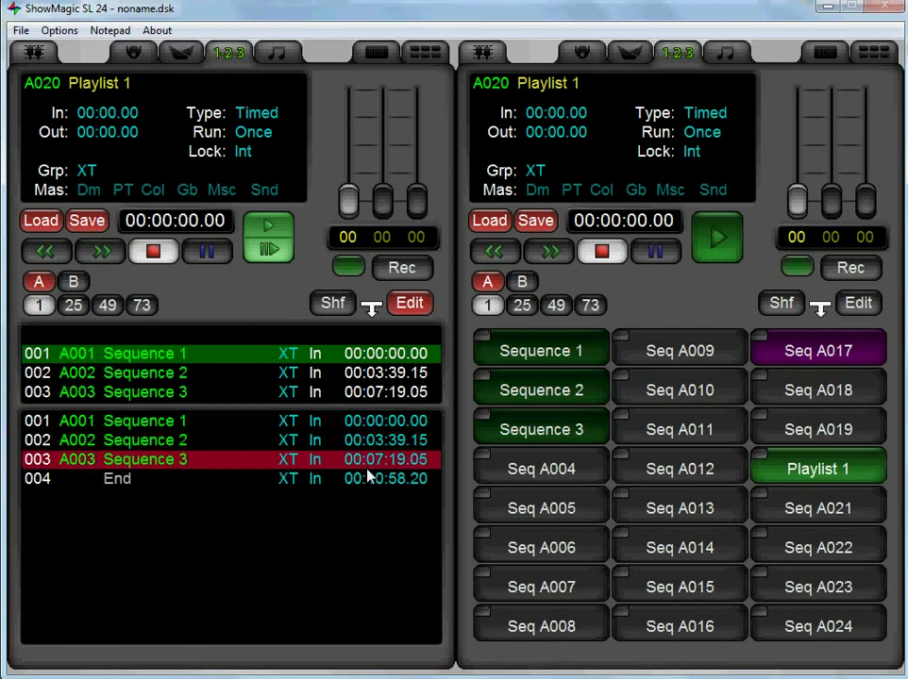
pyautogui.click(361, 439)
pyautogui.click(375, 461)
pyautogui.click(375, 483)
pyautogui.click(388, 440)
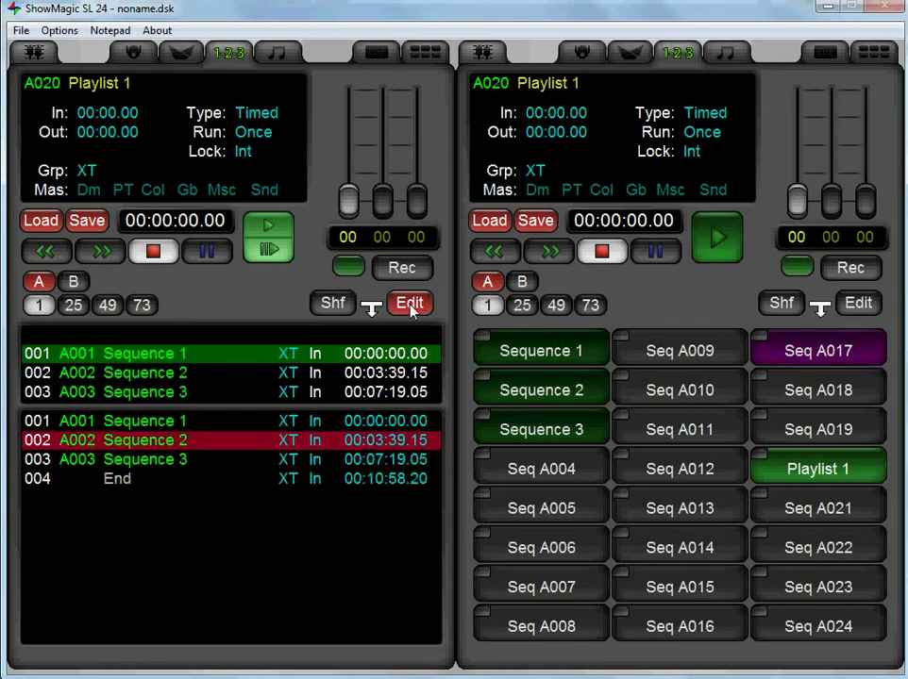
# Leave step editing and assign Playlist 1 to action Act A1.
pyautogui.click(411, 307)
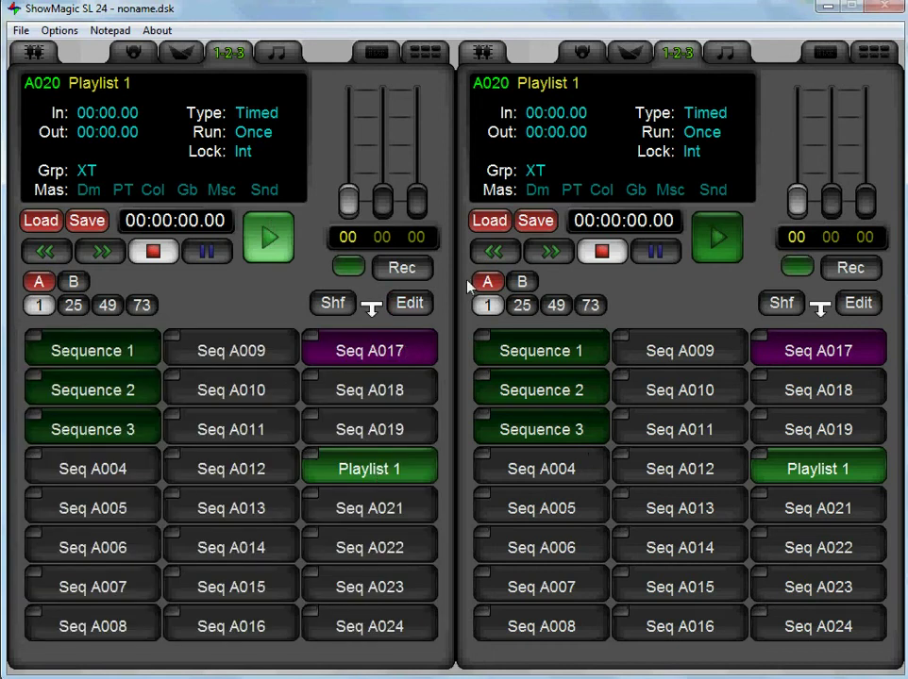
pyautogui.click(426, 54)
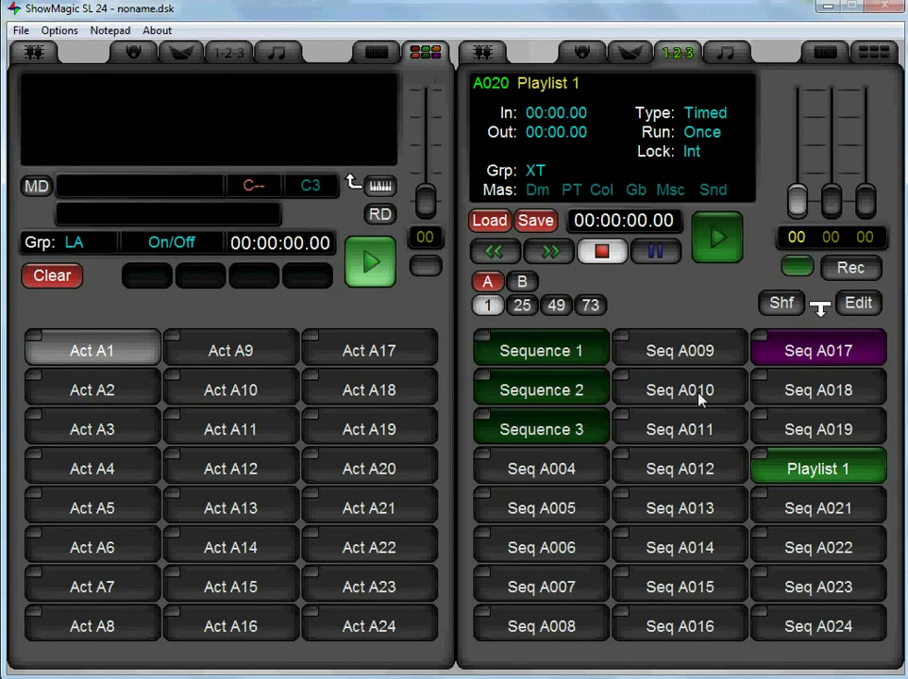
pyautogui.moveTo(817, 472); pyautogui.dragTo(106, 354)
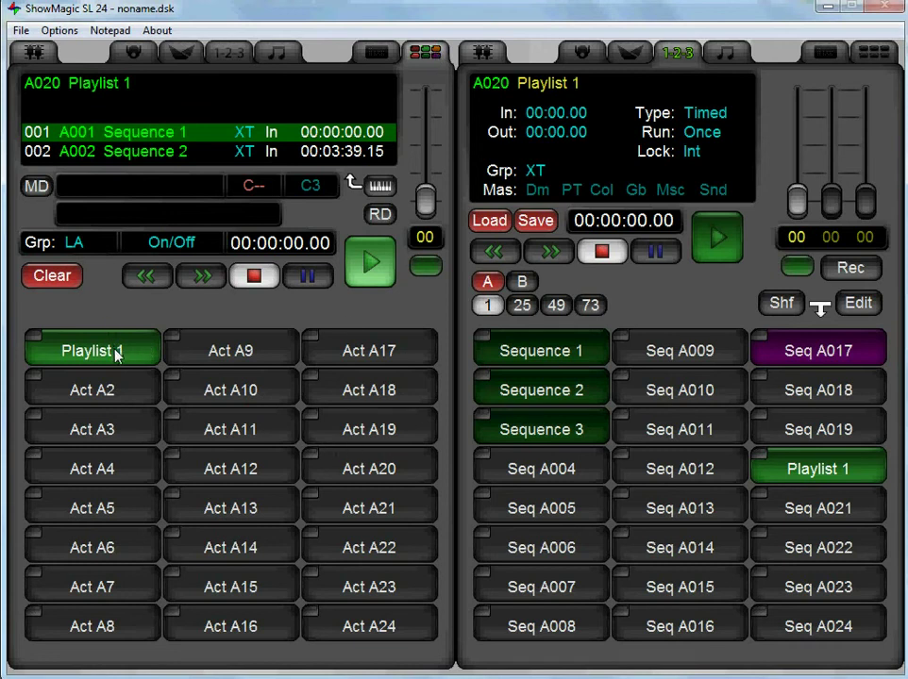
# Switch to the User Screen and start Playlist 1 from there.
pyautogui.click(61, 31)
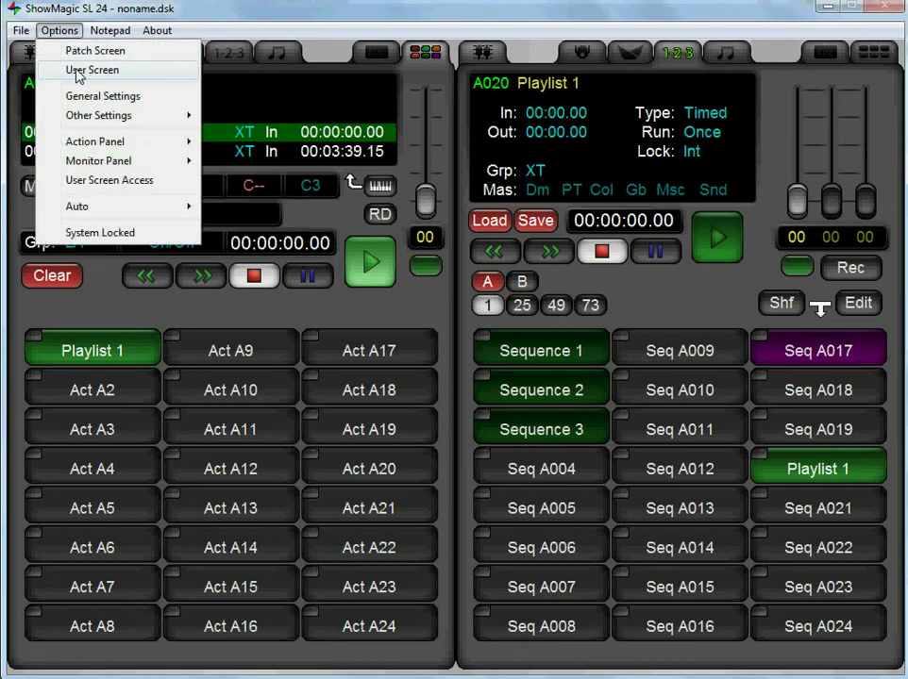
pyautogui.click(74, 71)
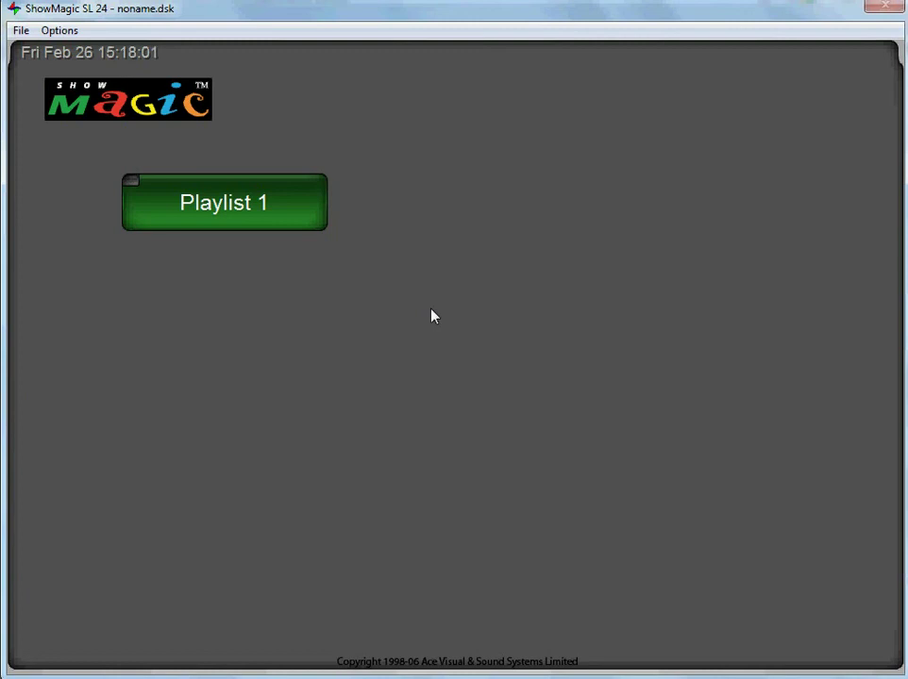
pyautogui.click(238, 216)
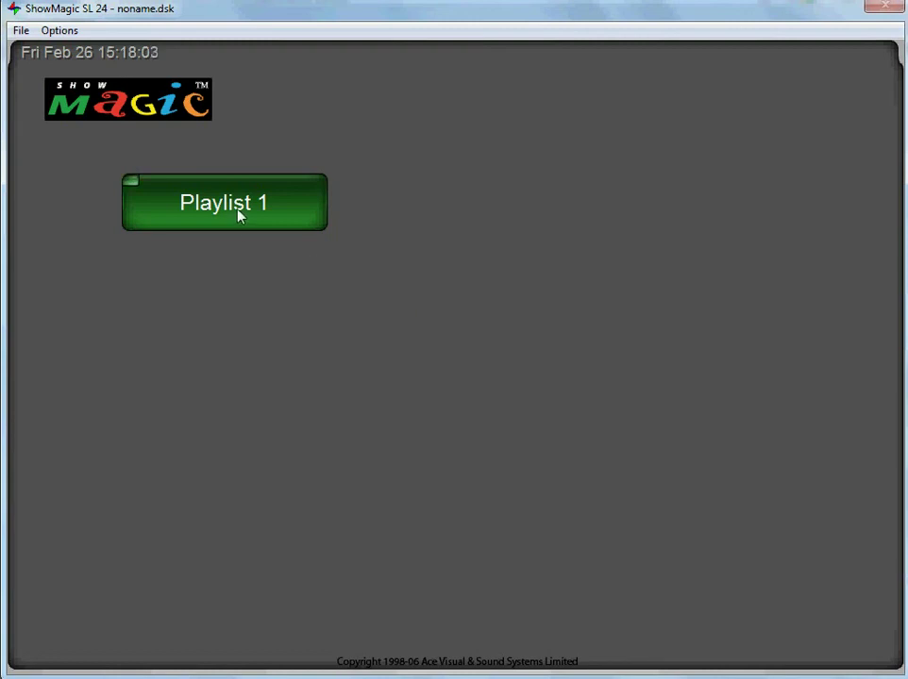